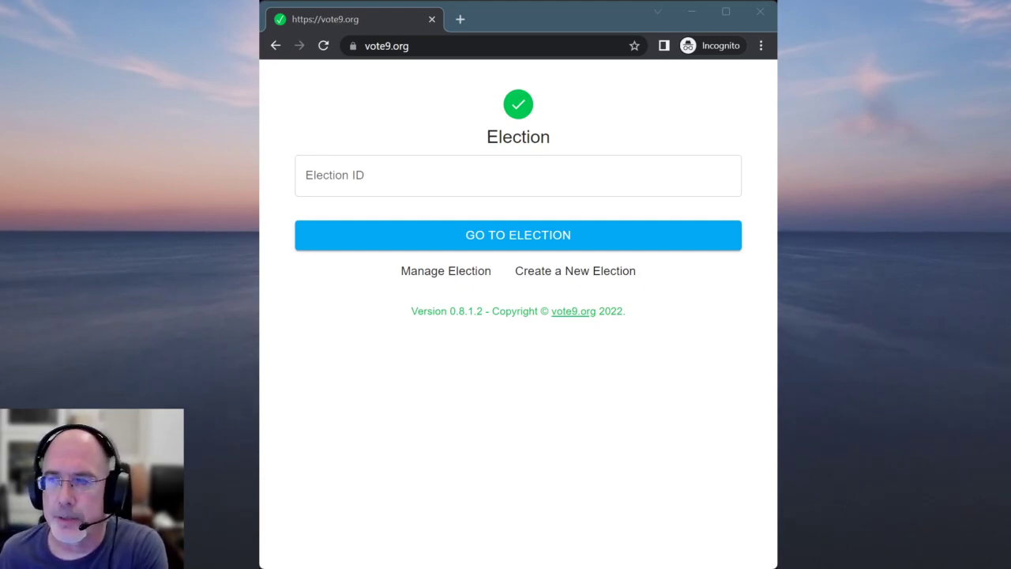
Start a new election named 'Test Election' with description 'Test Election Description'
left_click(582, 278)
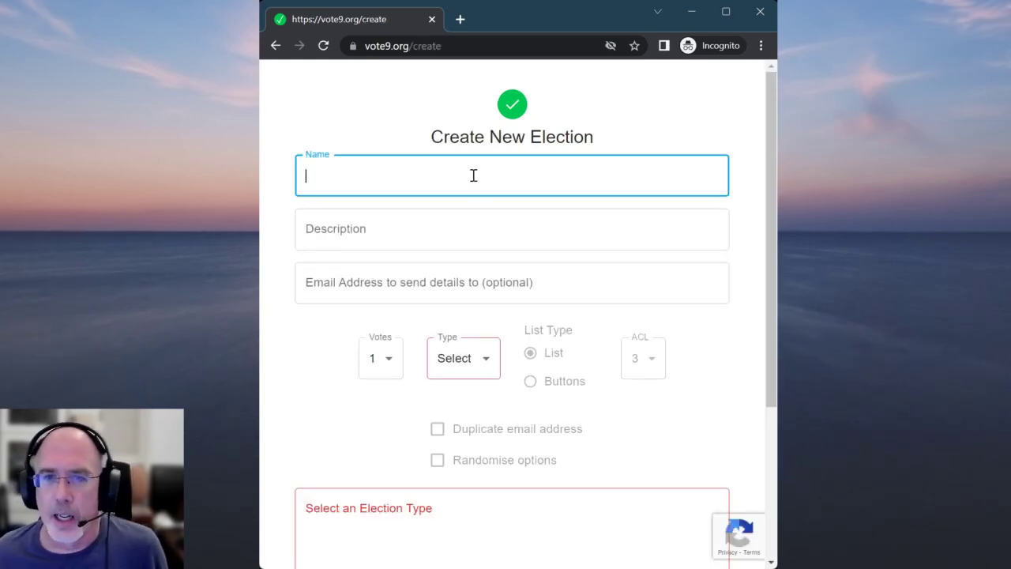
type("Test ")
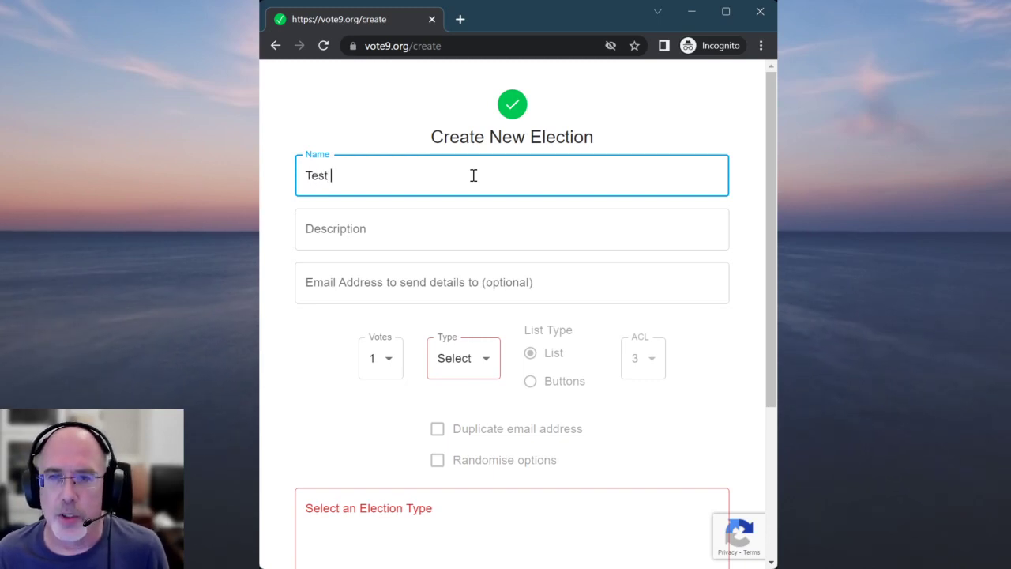
type("Election")
key("Tab")
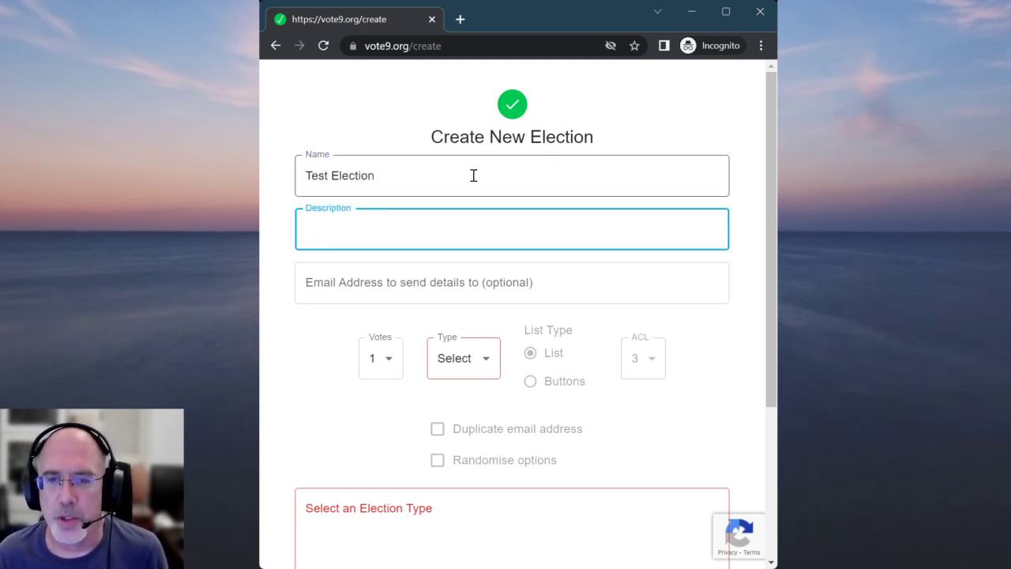
type("Test Election Descr")
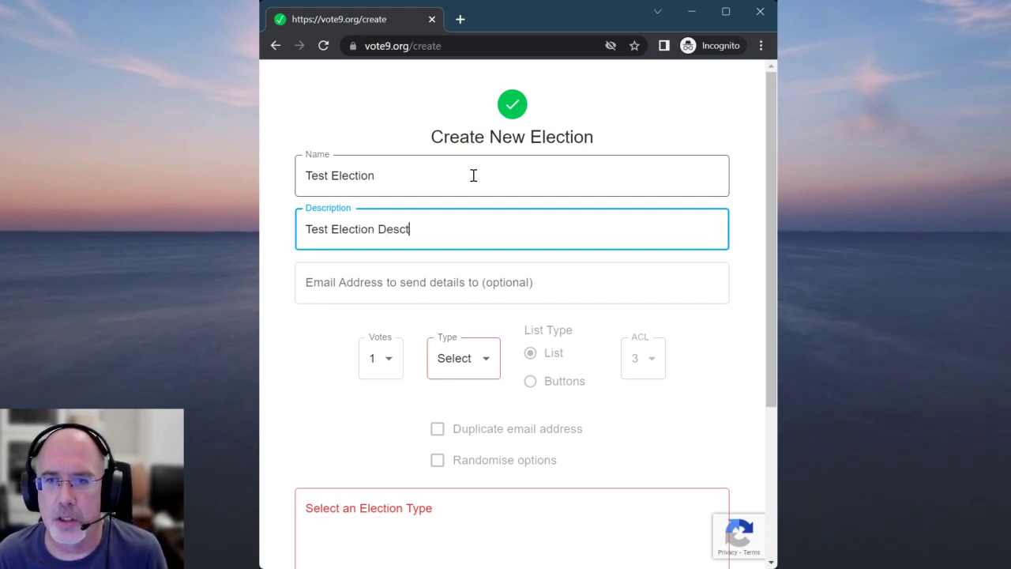
type("iption")
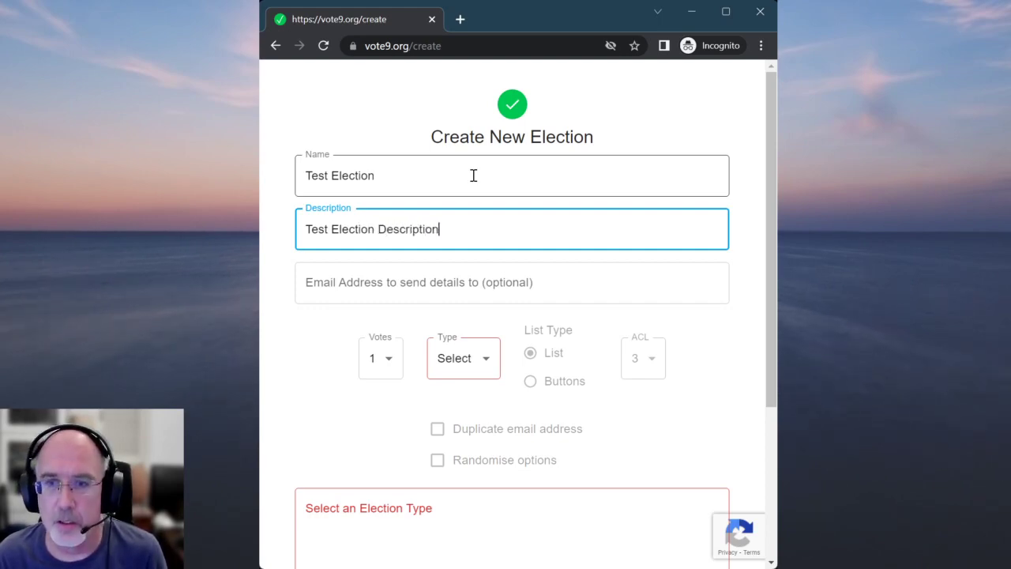
Fill in the organiser's e-mail address on the election form
left_click(458, 284)
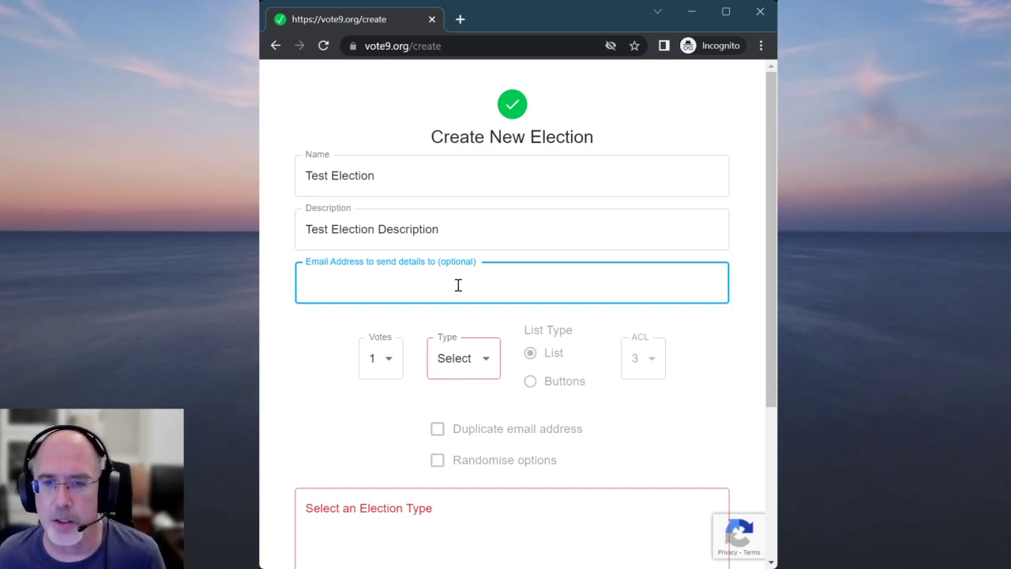
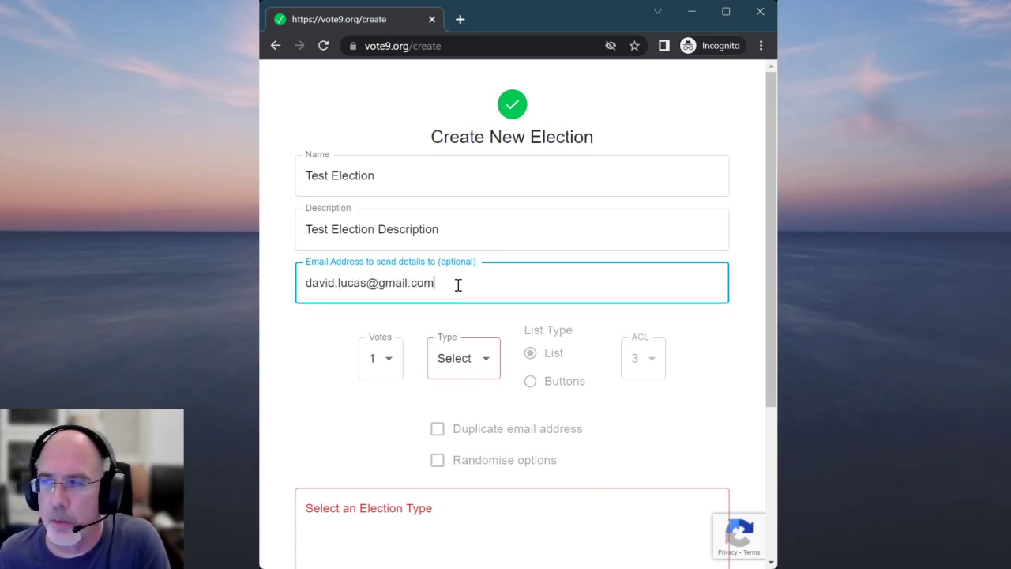
key("Tab")
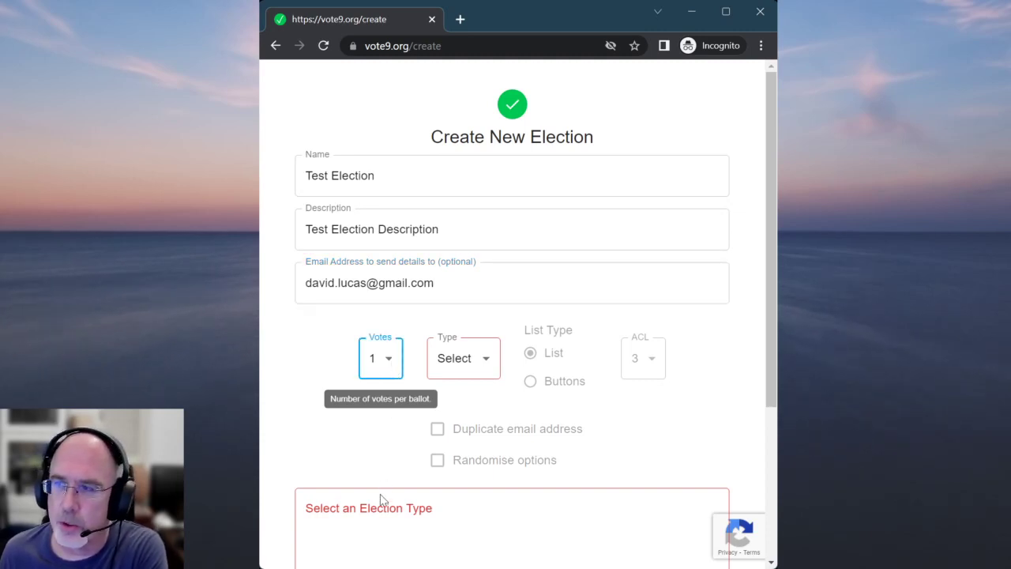
Set 9 votes per ballot and choose the Normal election type
key("9")
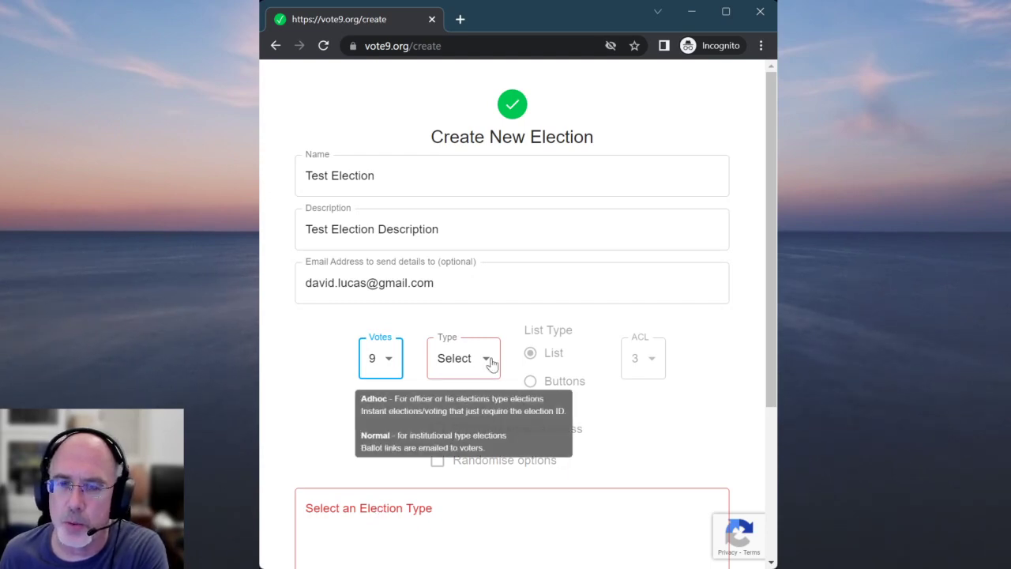
key("Tab")
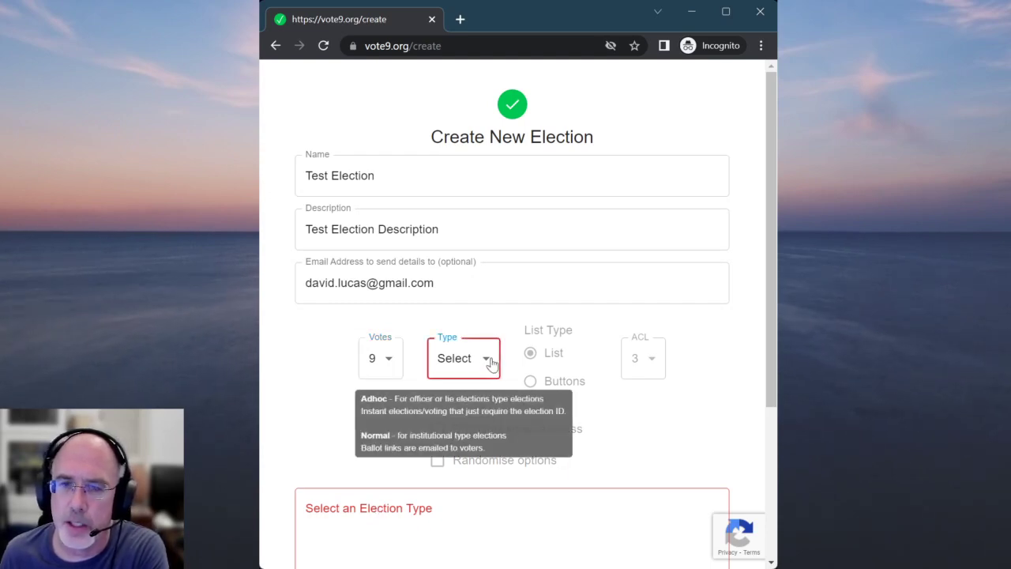
left_click(467, 410)
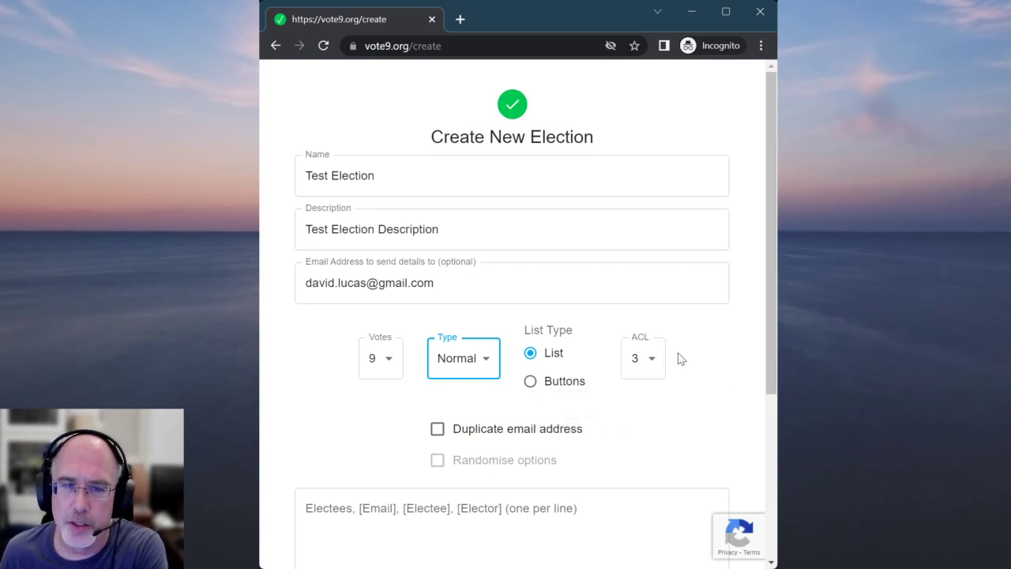
Check the auto-complete limit dropdown, left at 3, and scroll down to the electees box
left_click(655, 360)
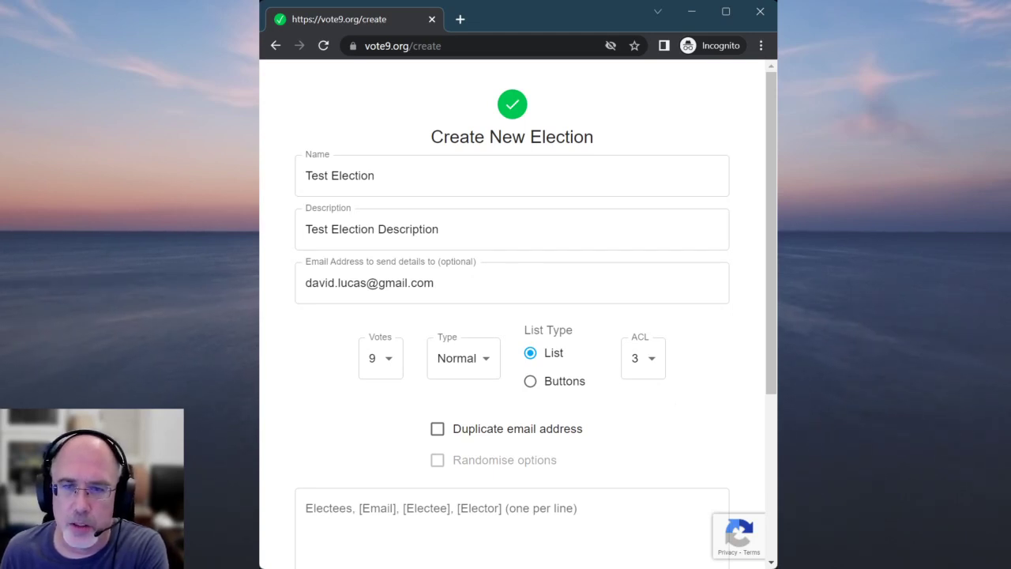
scroll(419, 415, "down", 2)
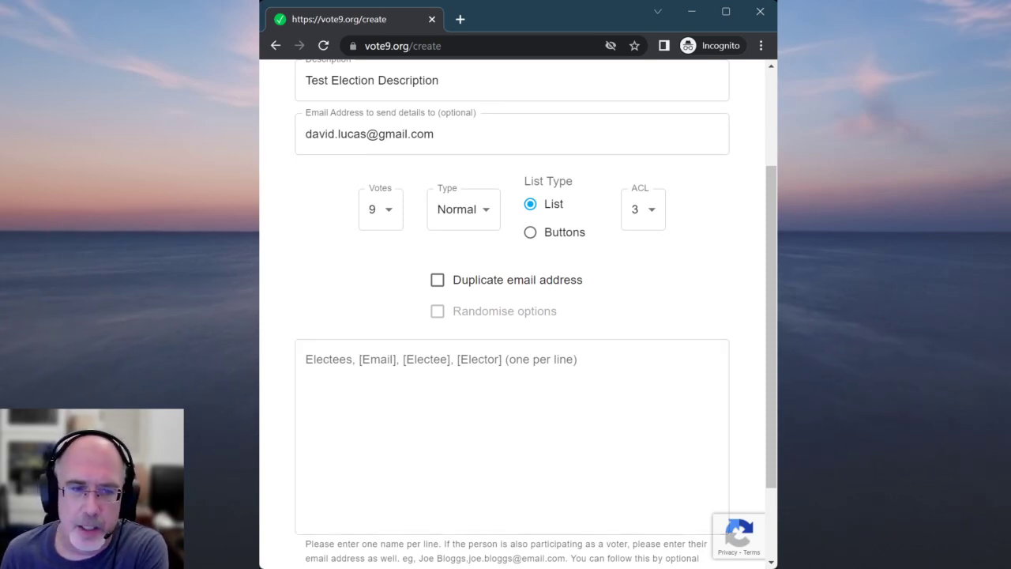
key("alt+Tab")
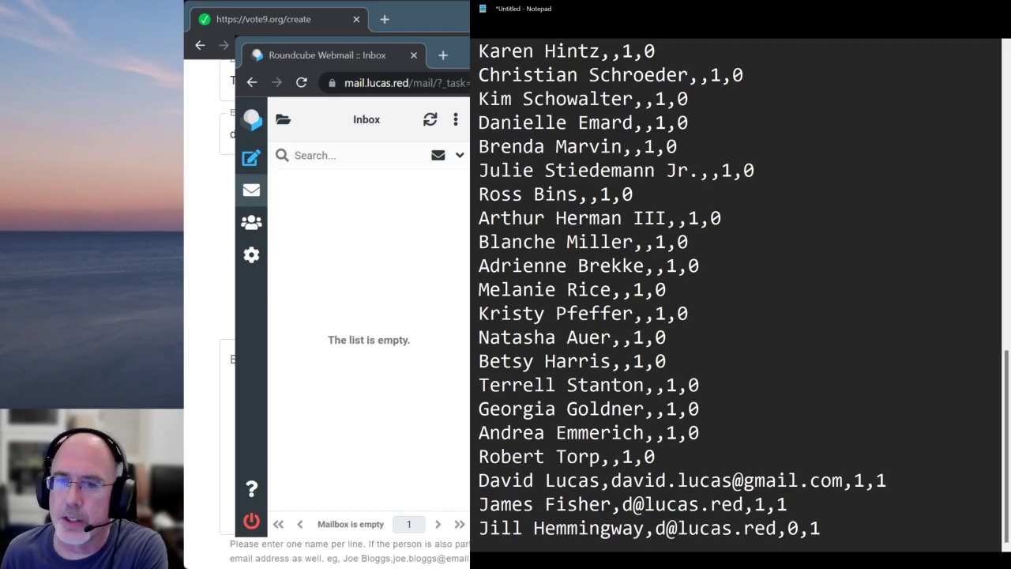
scroll(644, 162, "up", 5)
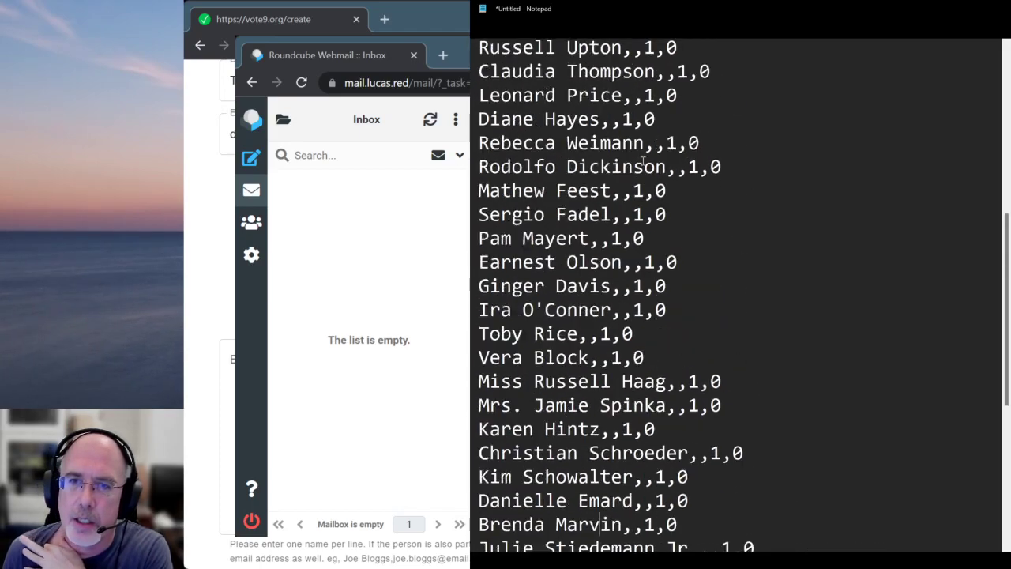
scroll(644, 162, "up", 6)
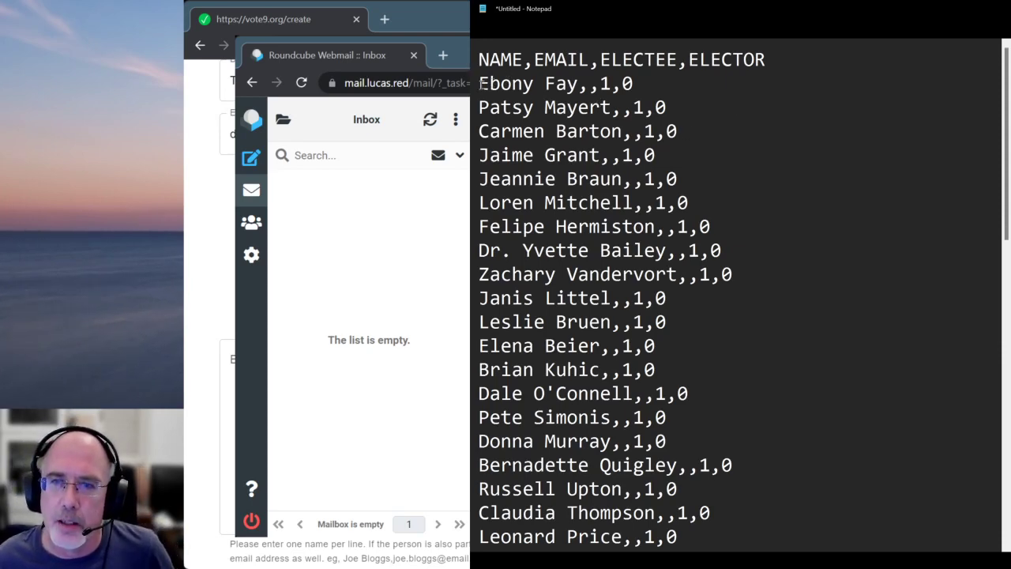
left_click_drag(481, 84, 578, 84)
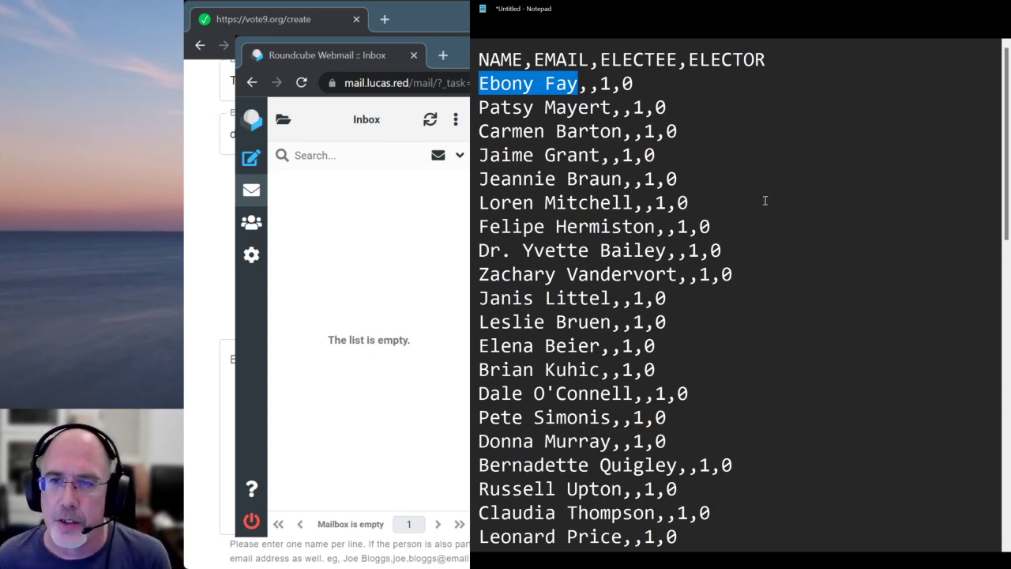
left_click(581, 84)
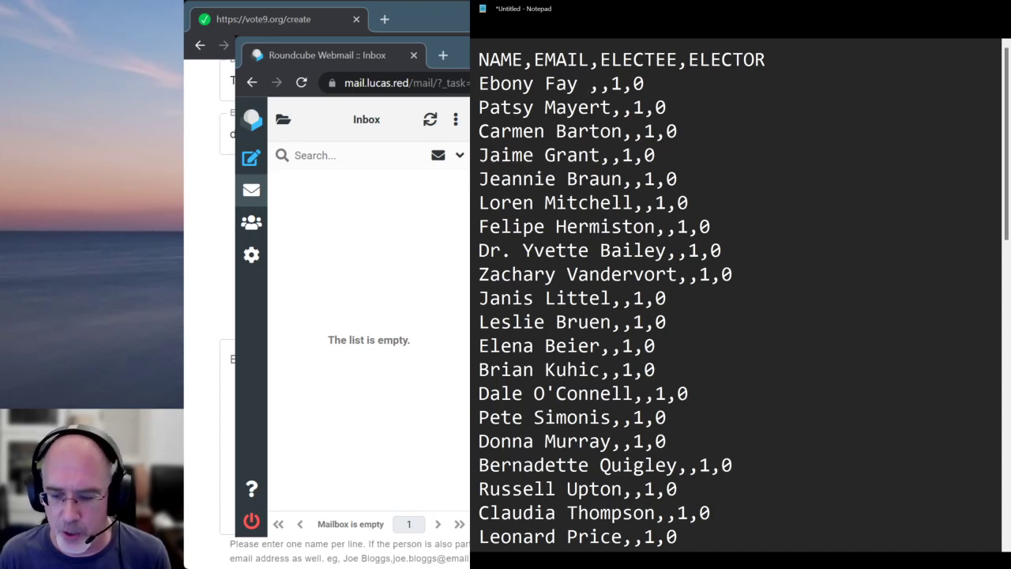
type("[aka")
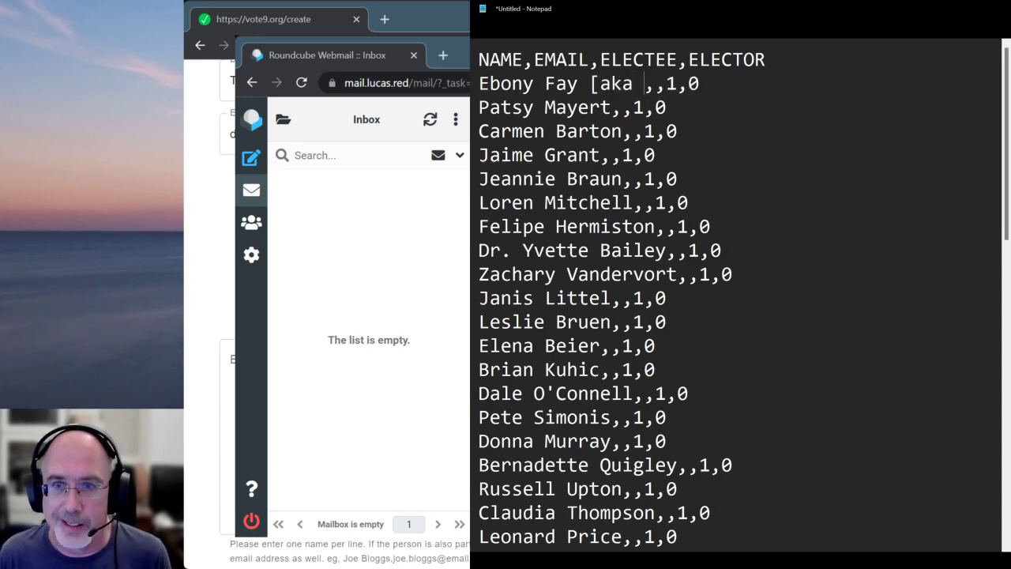
type("Eb]")
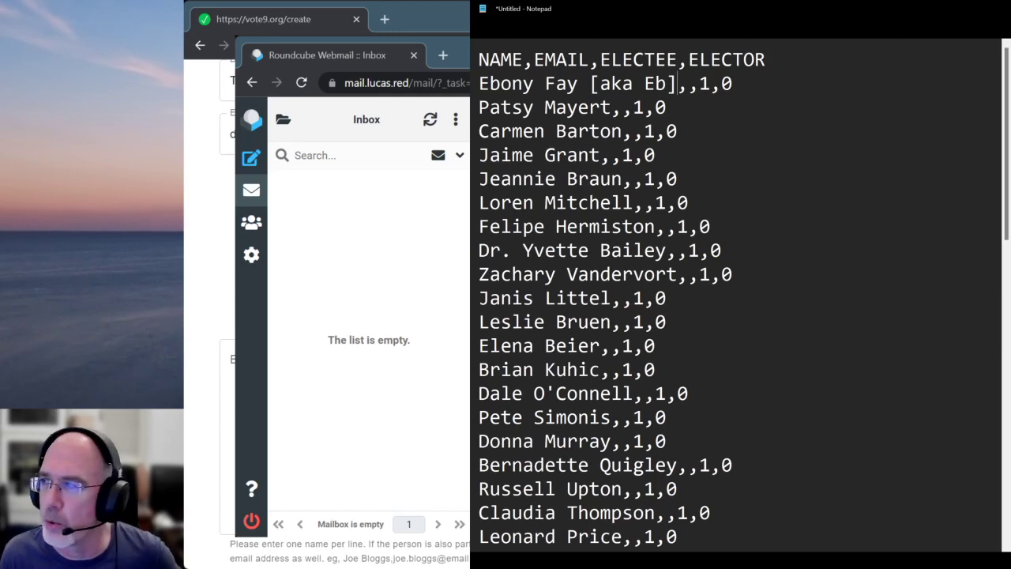
key("Right")
key("Right")
key("Right")
key("Right")
key("BackSpace")
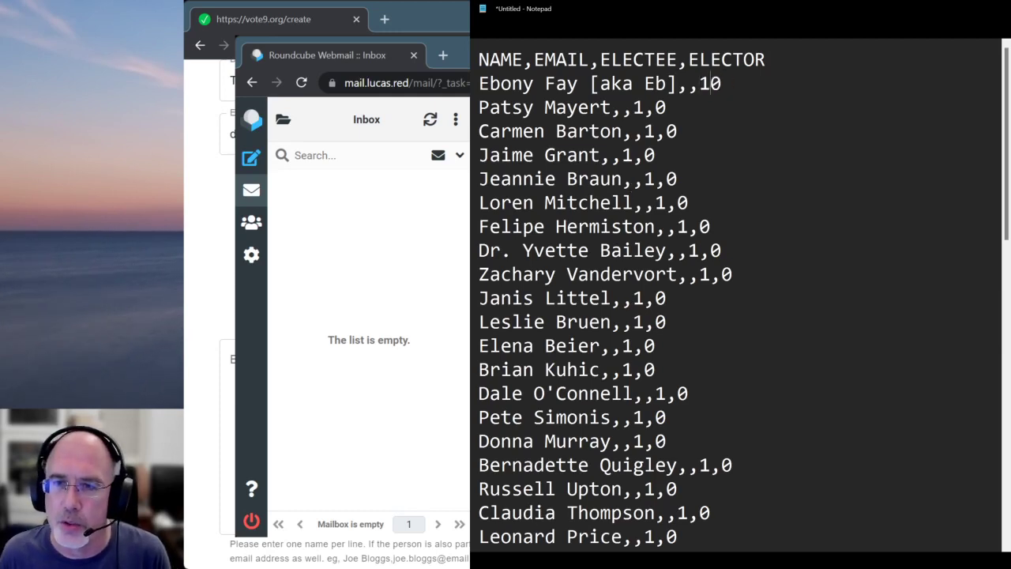
type("y")
key("Right")
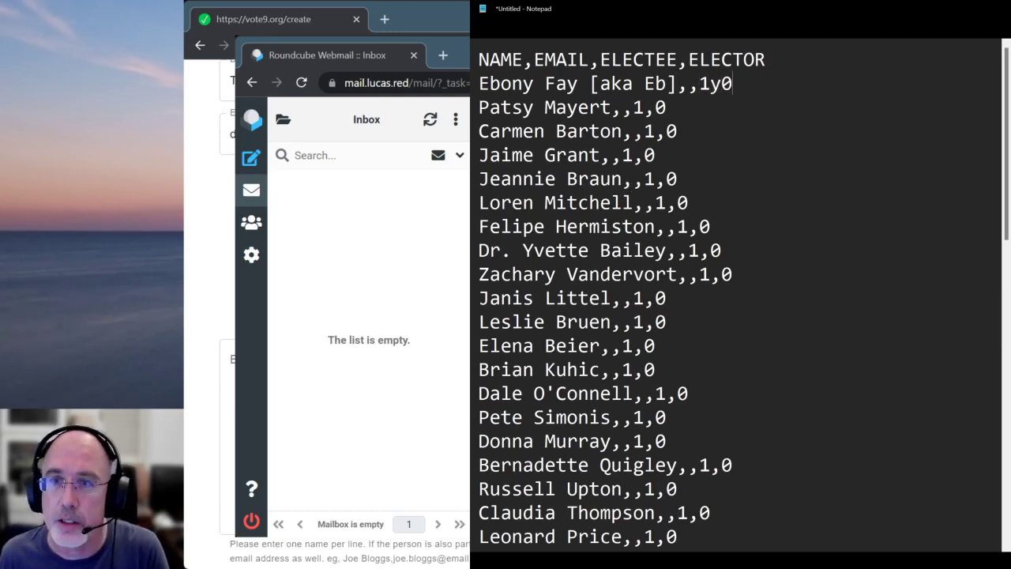
key("BackSpace")
key("BackSpace")
key("BackSpace")
key("BackSpace")
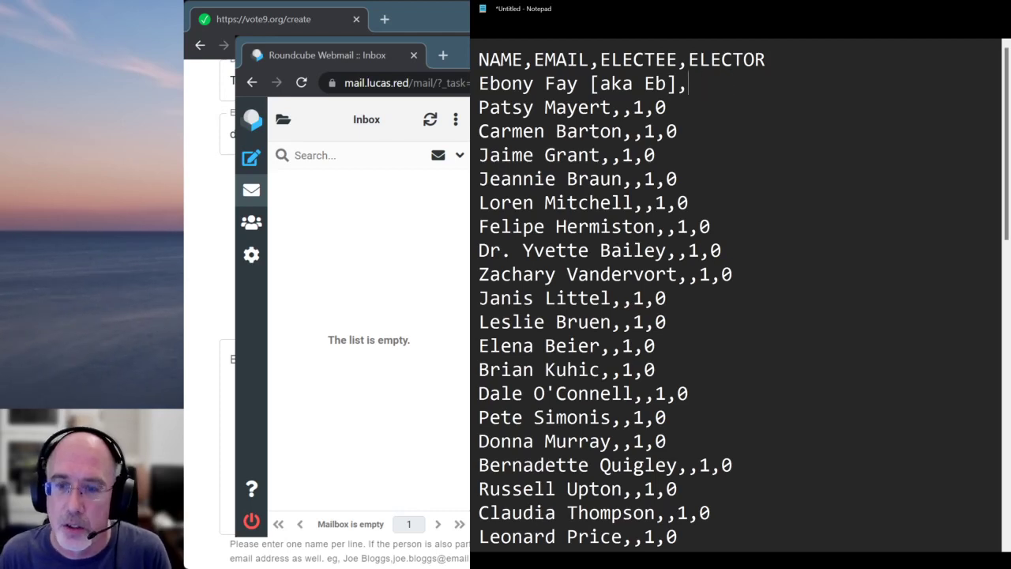
type("y,n")
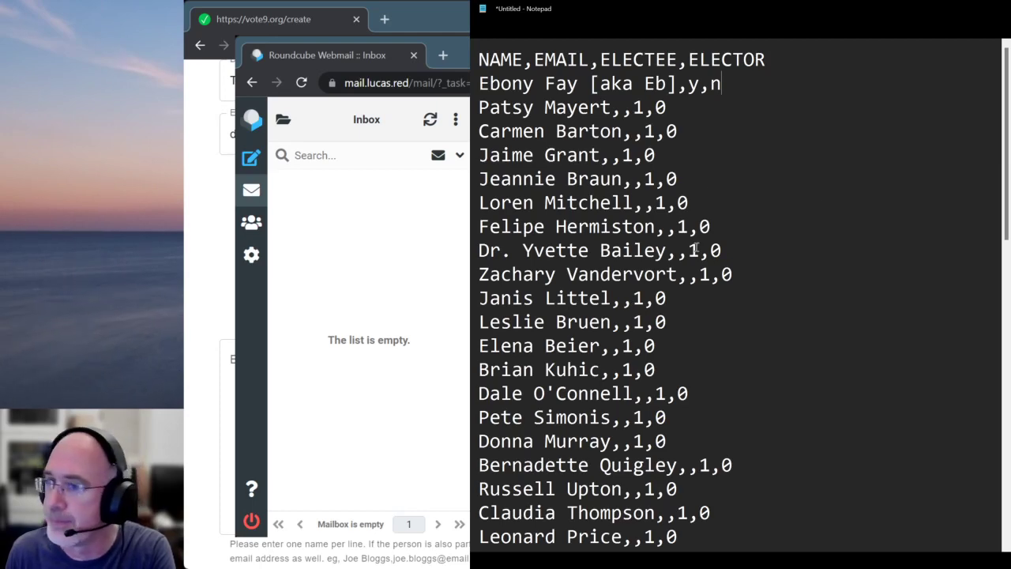
Change the second-to-last line's trailing 1,1 flags to y,n
scroll(696, 247, "down", 2)
scroll(695, 247, "down", 10)
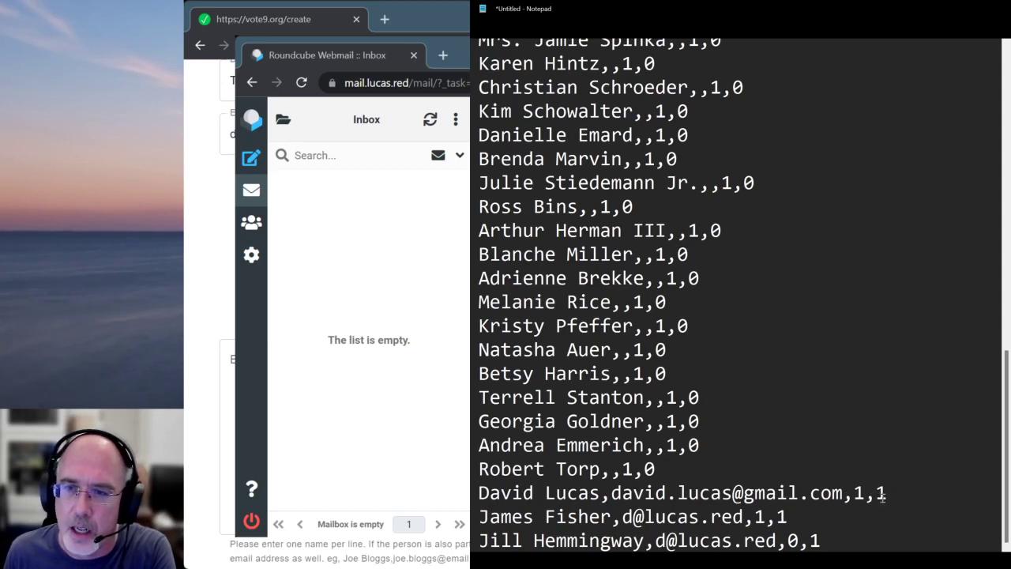
left_click(792, 515)
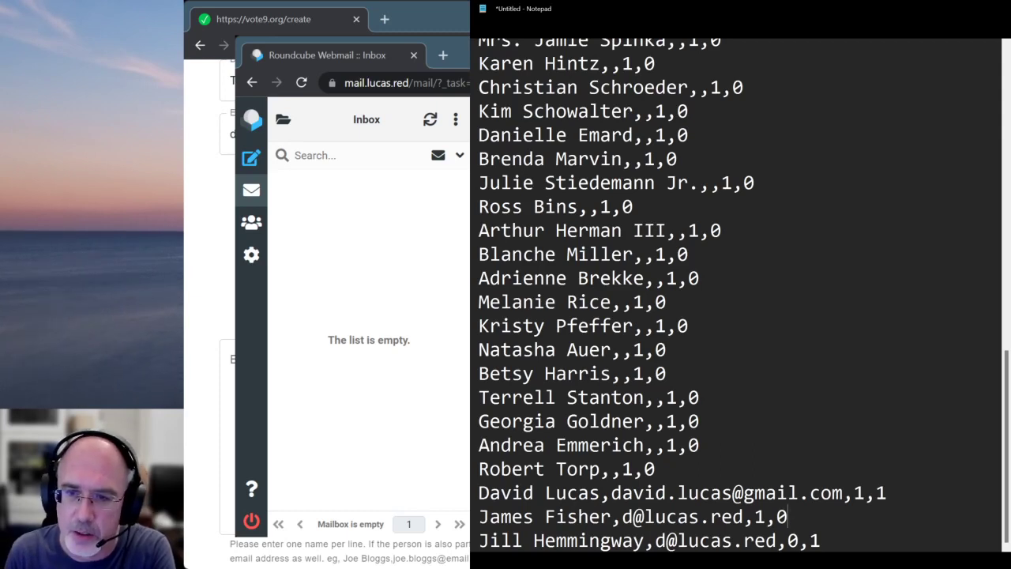
key("BackSpace")
type("n")
key("Left")
key("Left")
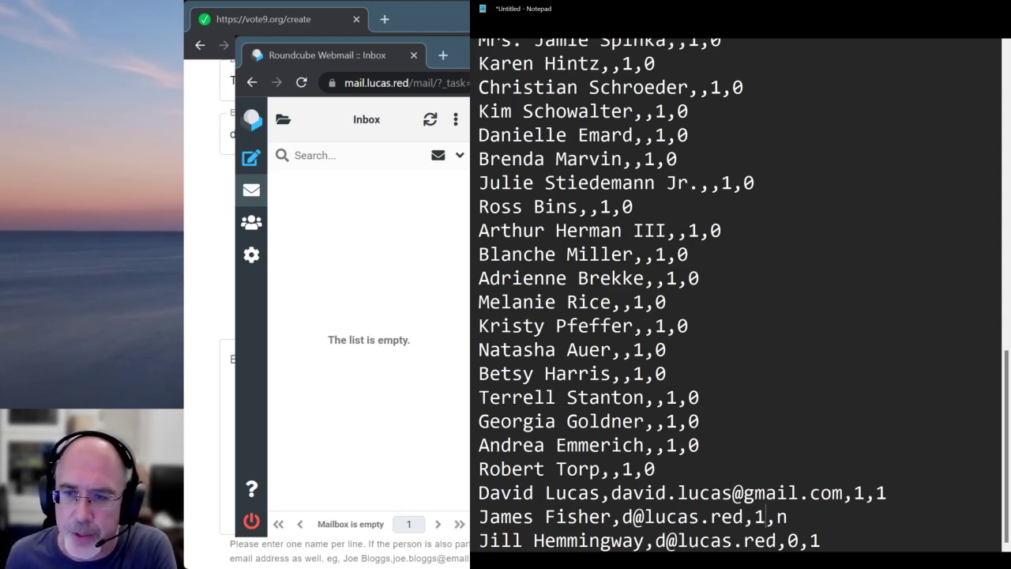
key("Right")
key("Right")
key("Right")
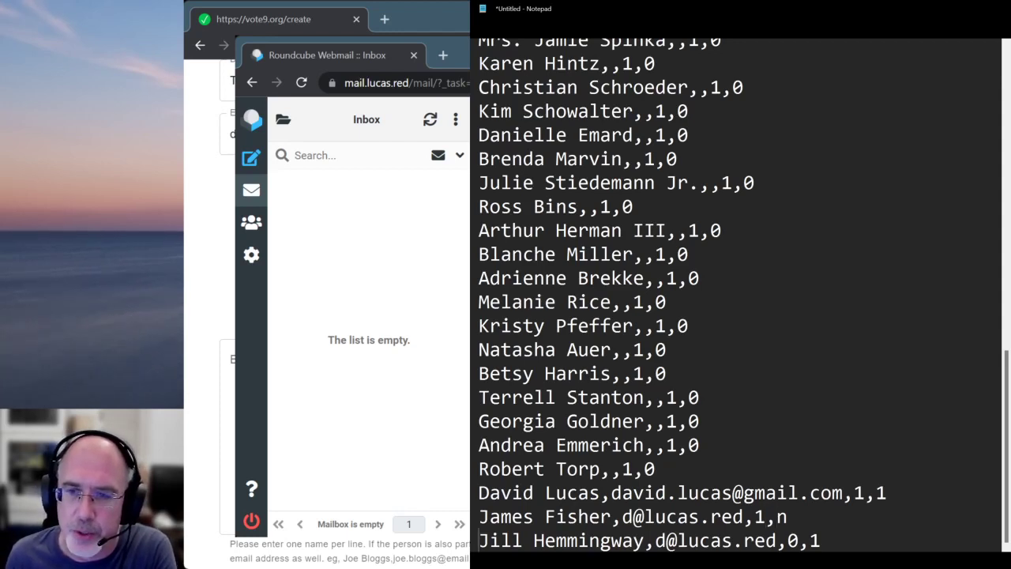
key("Left")
key("Left")
key("Left")
key("BackSpace")
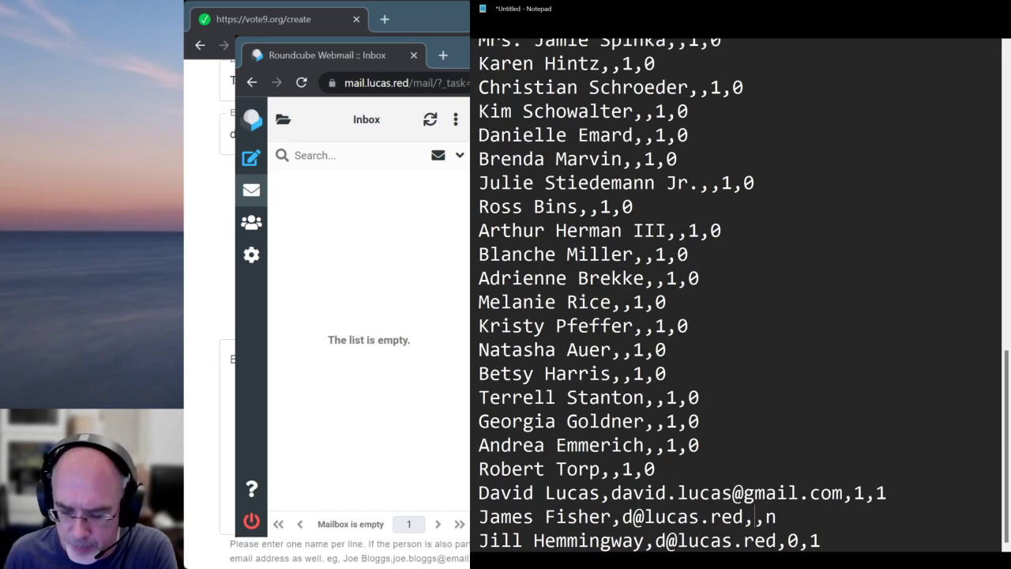
type("n")
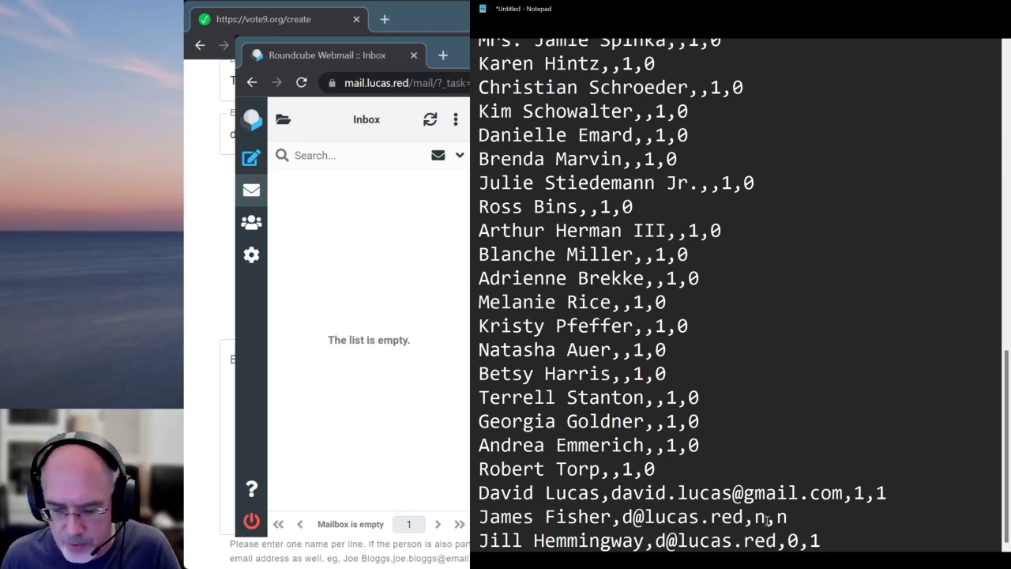
key("BackSpace")
type("y")
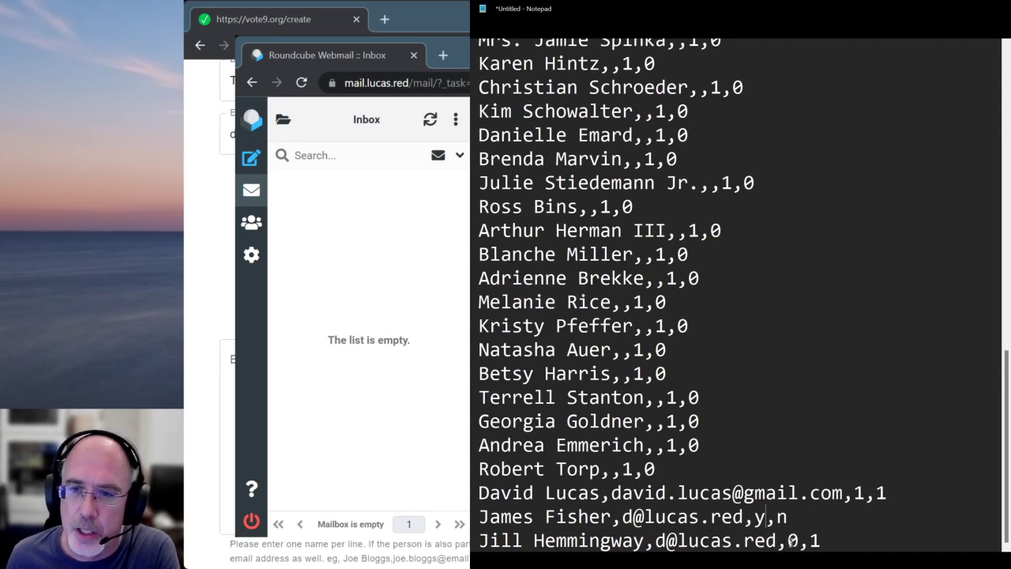
Change the last line's 0,1 flags to n,y and select the whole list
double_click(792, 540)
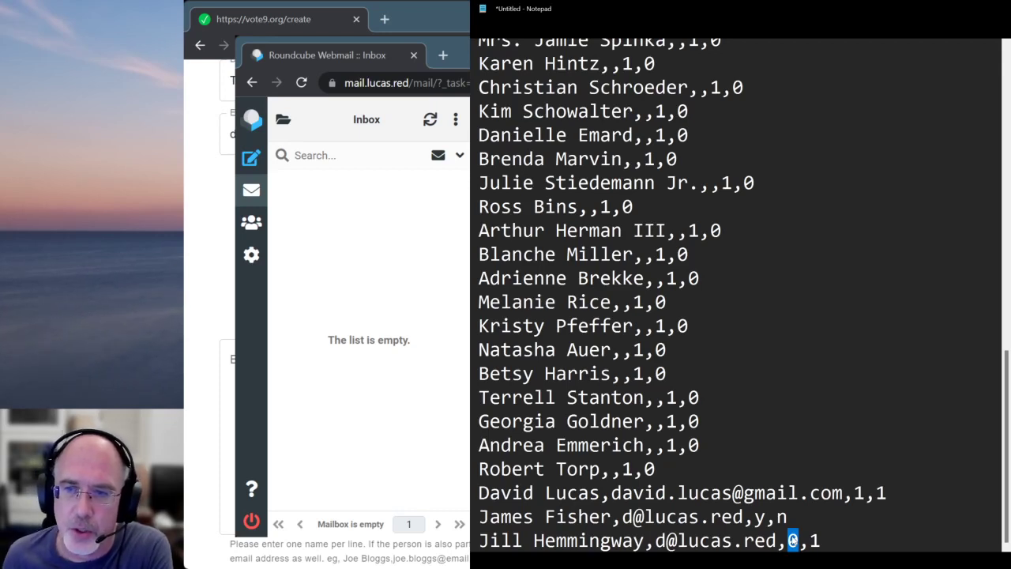
key("ctrl+z")
type("n")
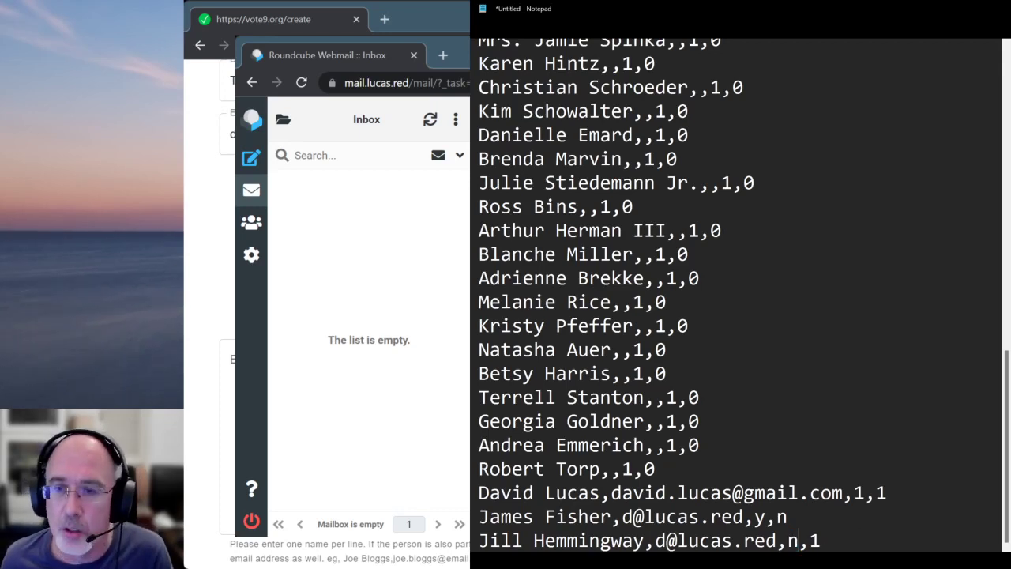
key("Right")
key("Right")
key("BackSpace")
type("y")
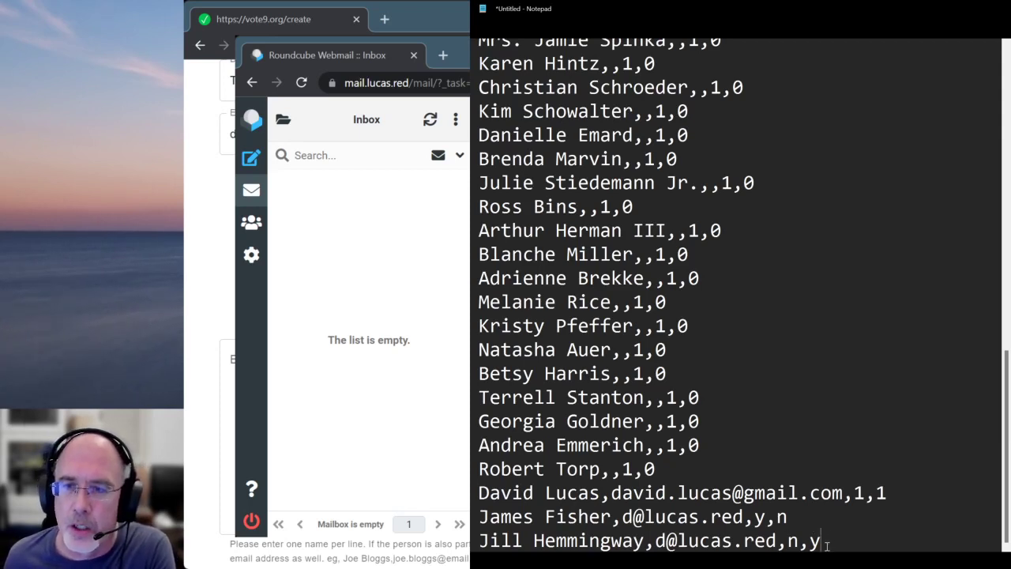
left_click_drag(821, 540, 478, 83)
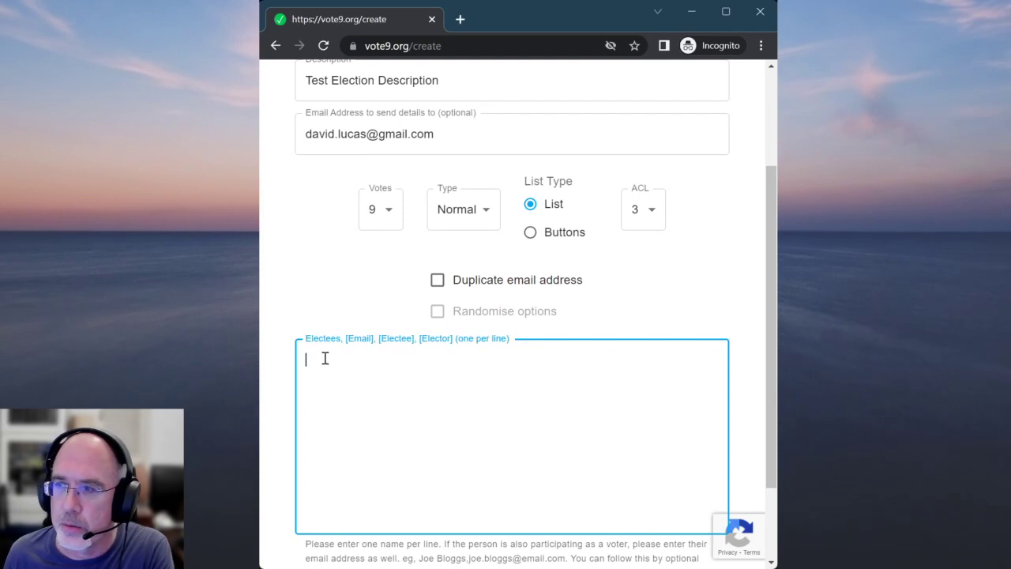
Paste the edited candidate list into the Electees box and scroll through it to check
key("ctrl+v")
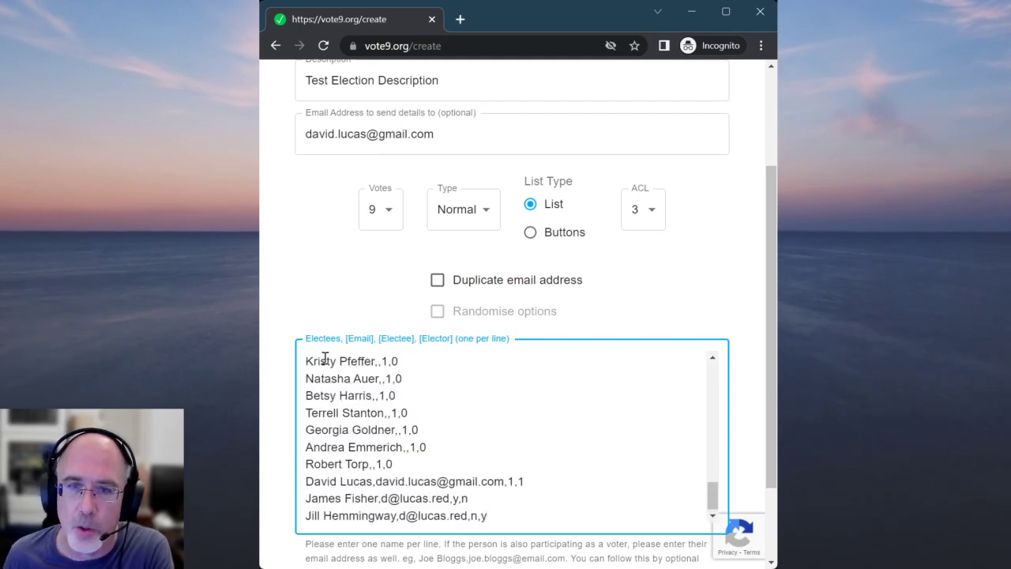
scroll(505, 407, "up", 15)
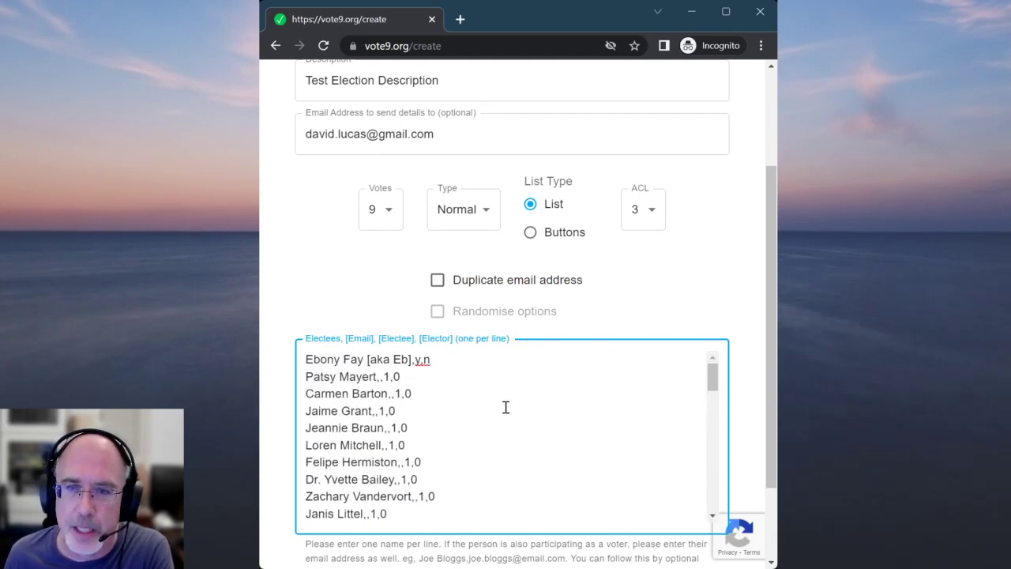
scroll(503, 403, "down", 15)
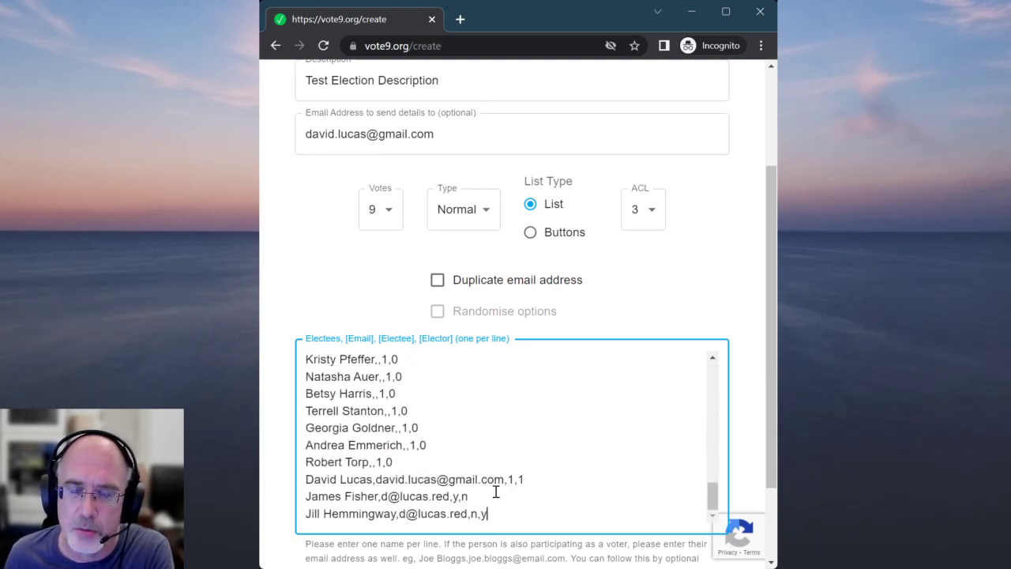
scroll(496, 491, "up", 15)
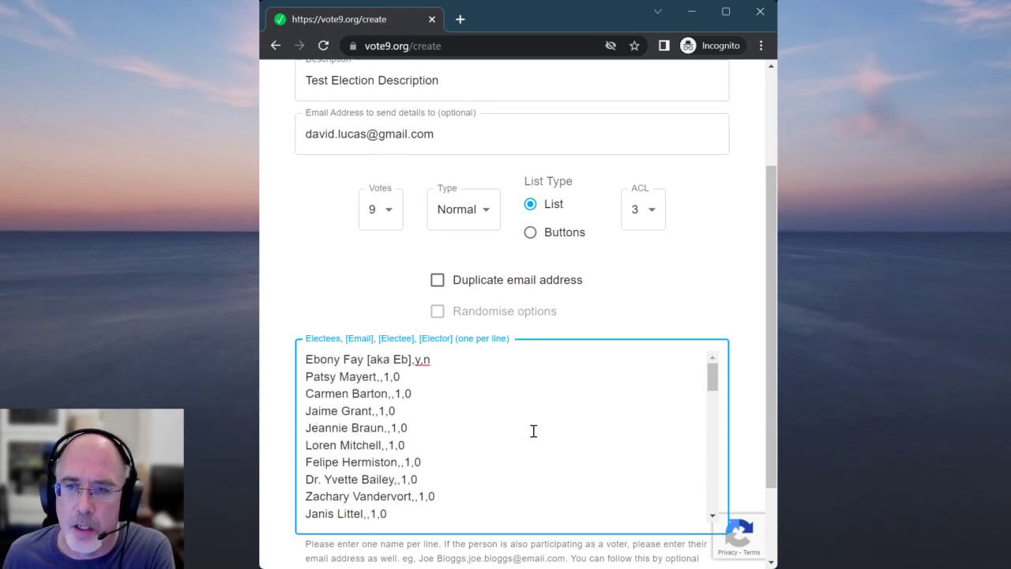
scroll(532, 429, "down", 16)
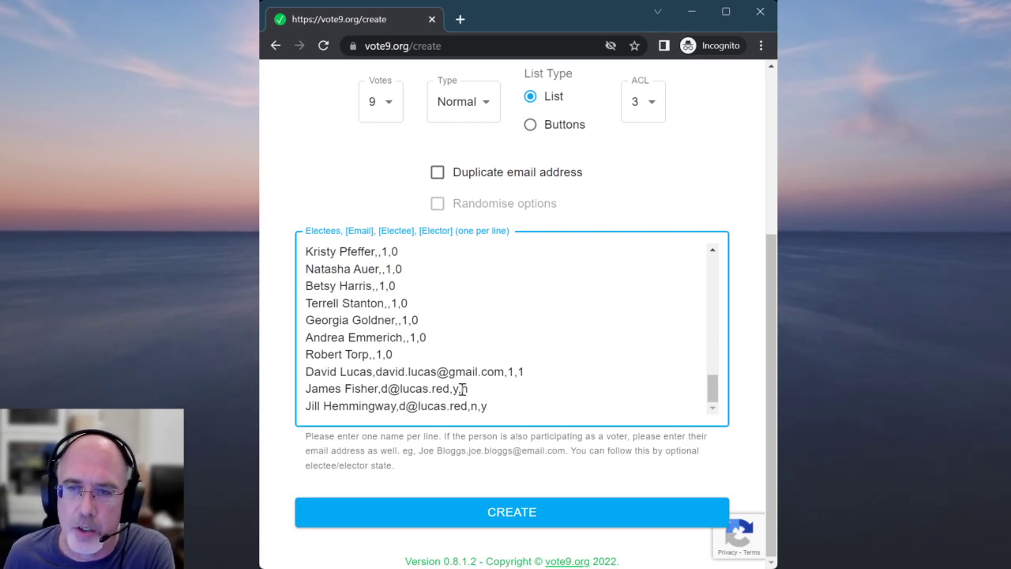
scroll(497, 390, "up", 1)
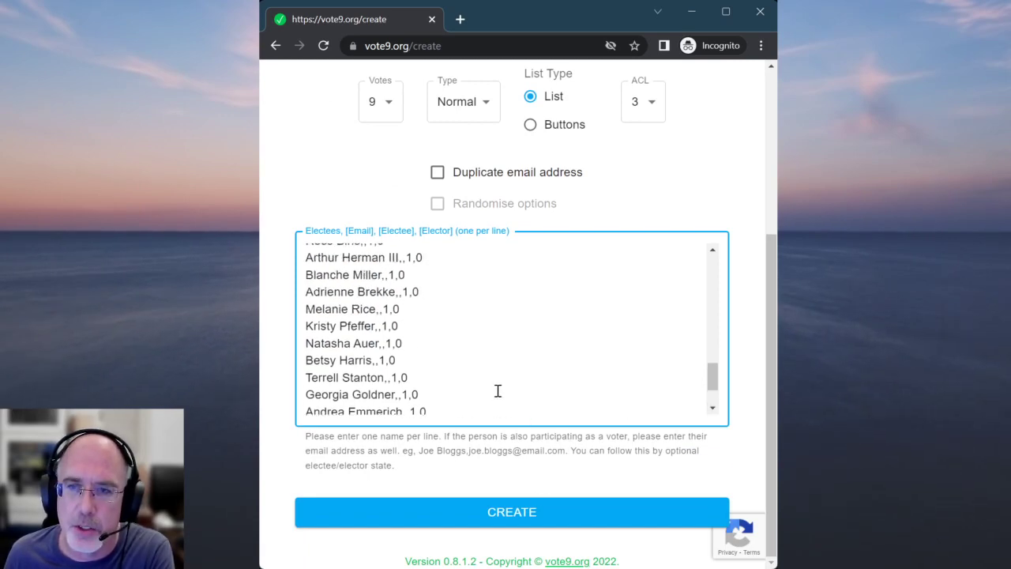
scroll(481, 399, "down", 1)
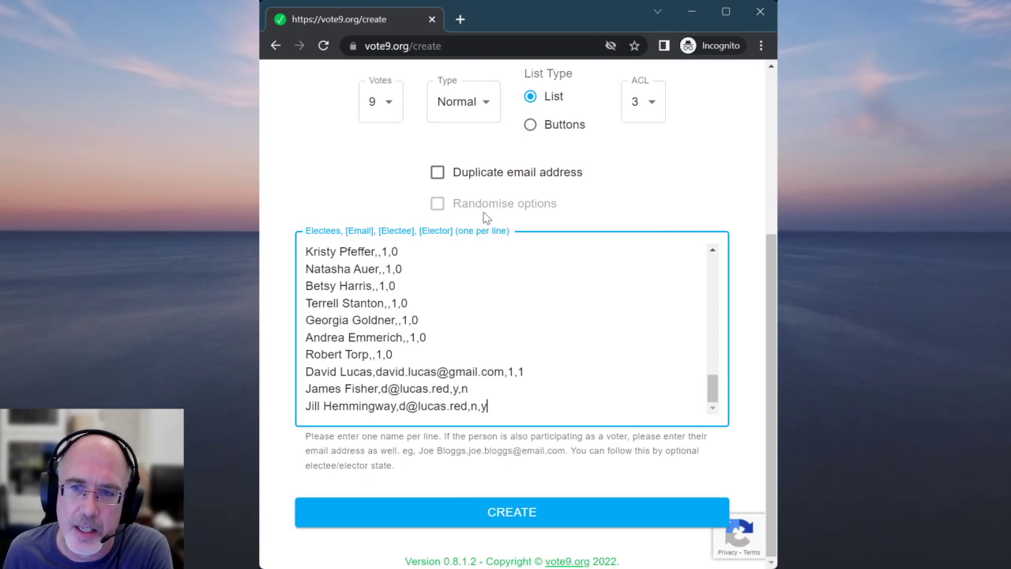
Attempt creating the election, then fix the invalid-email error by inserting a comma on the first electee line
left_click(436, 172)
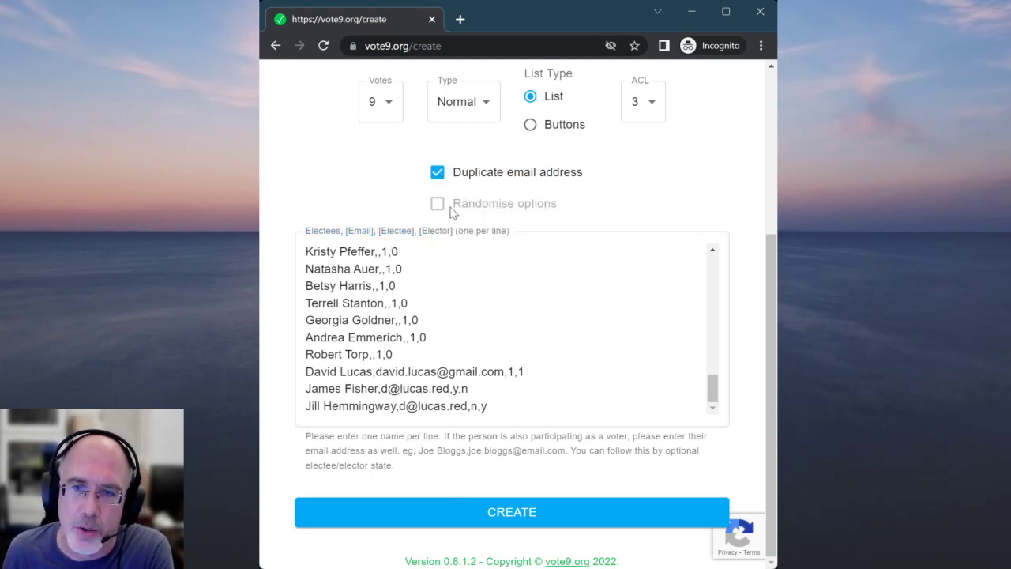
left_click(436, 172)
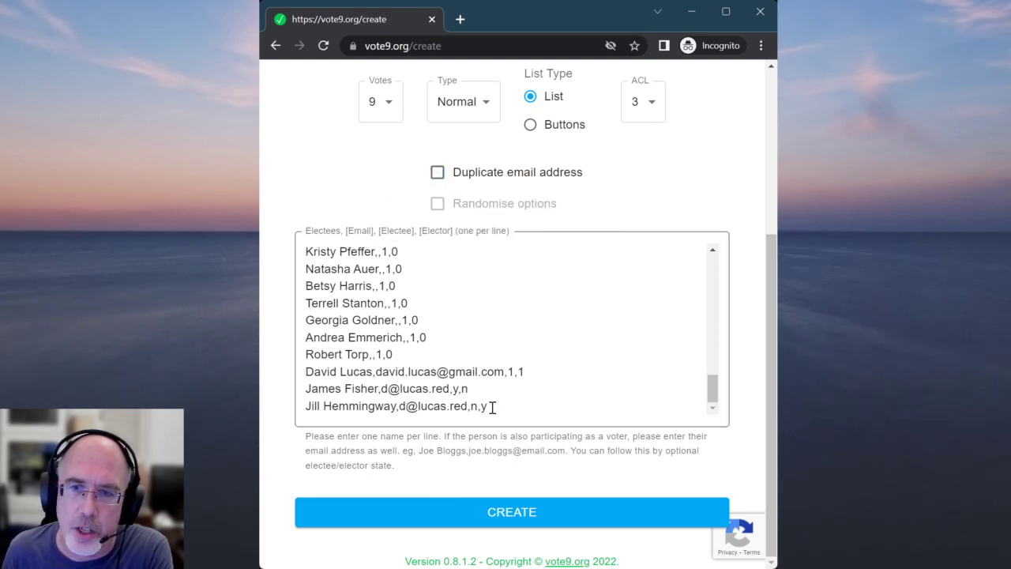
left_click(489, 512)
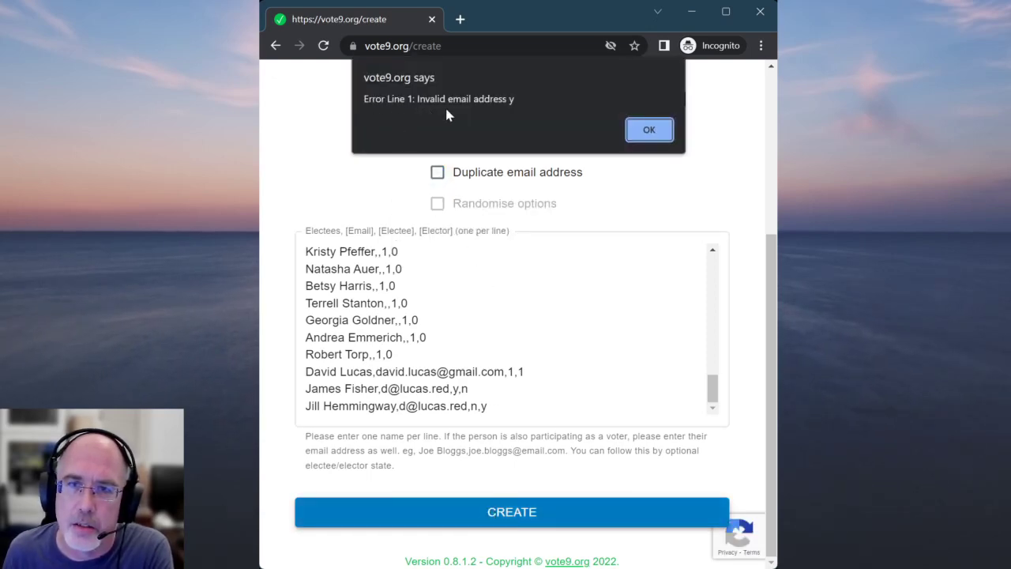
left_click(647, 131)
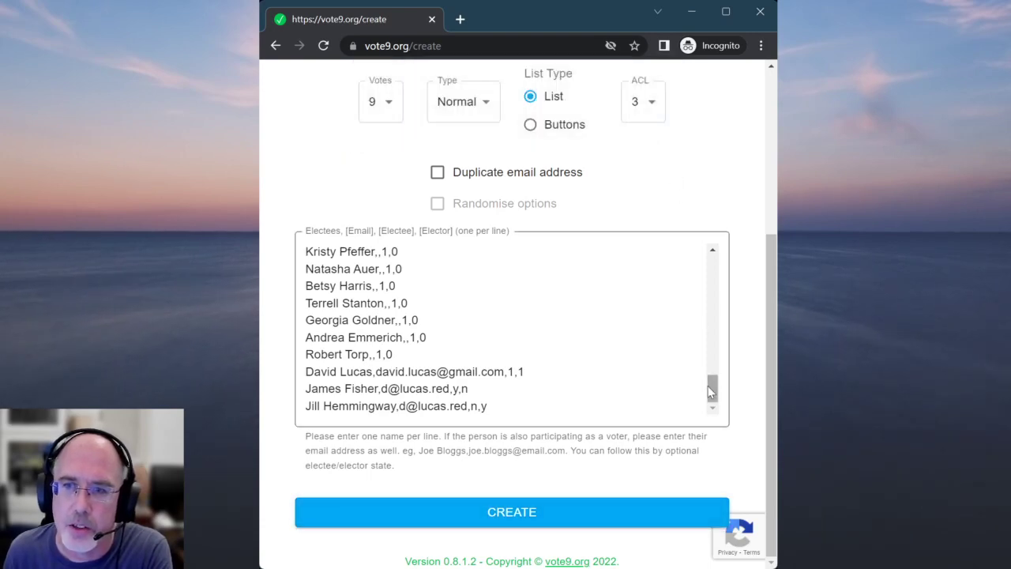
left_click_drag(710, 393, 710, 269)
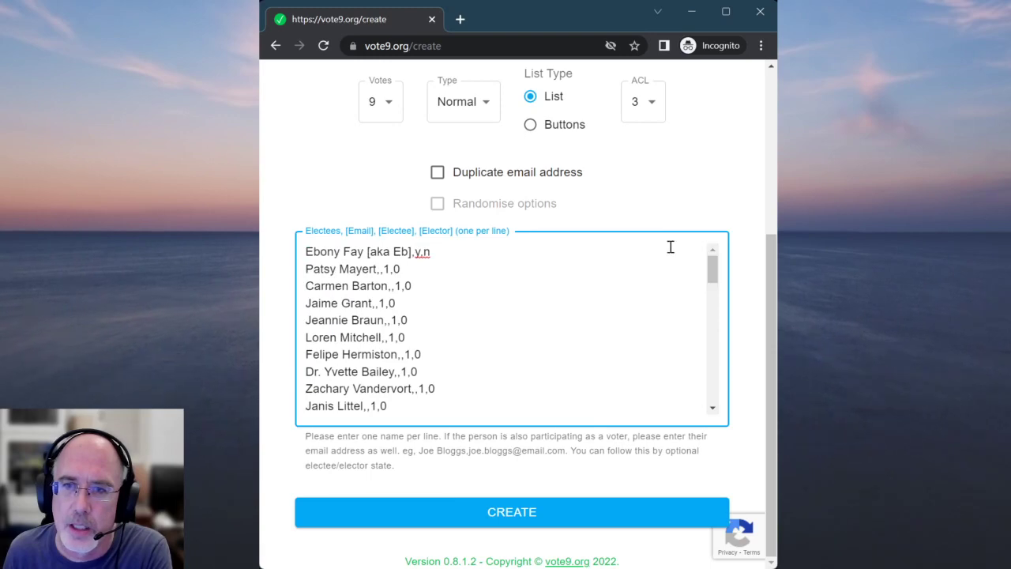
left_click(415, 251)
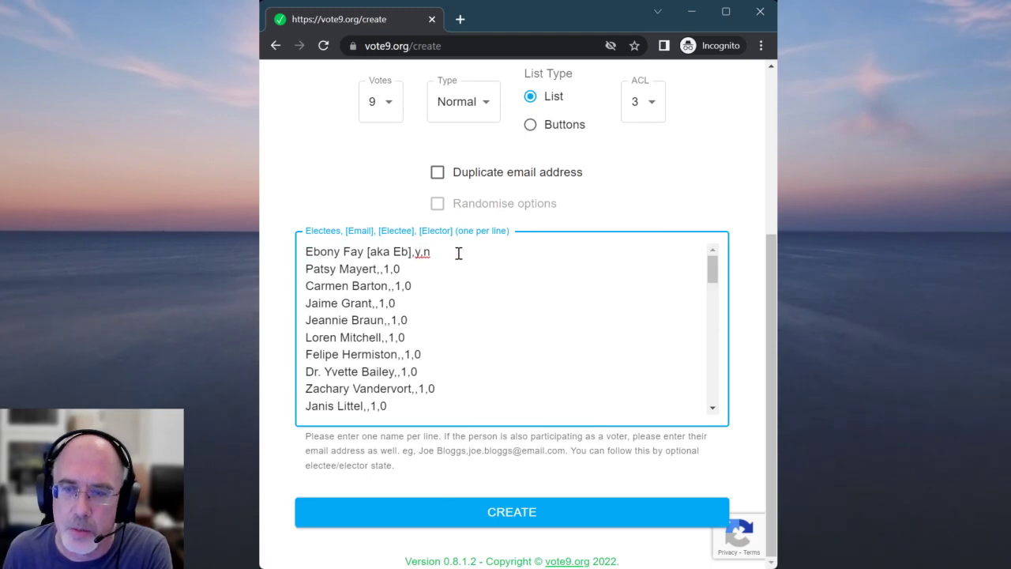
type(",")
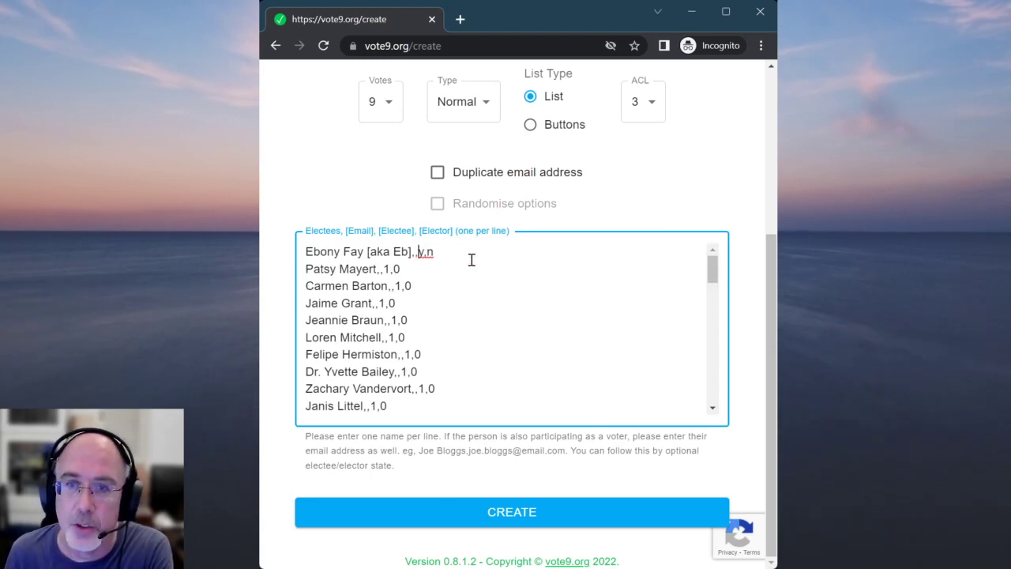
After the duplicate-email error, enable duplicate email addresses and create the election
left_click(533, 505)
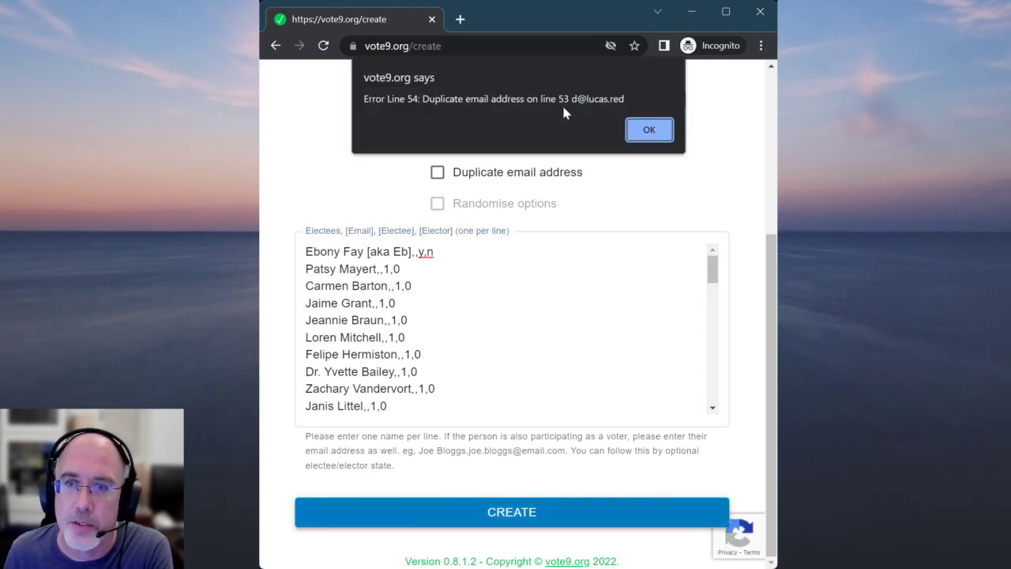
left_click(640, 130)
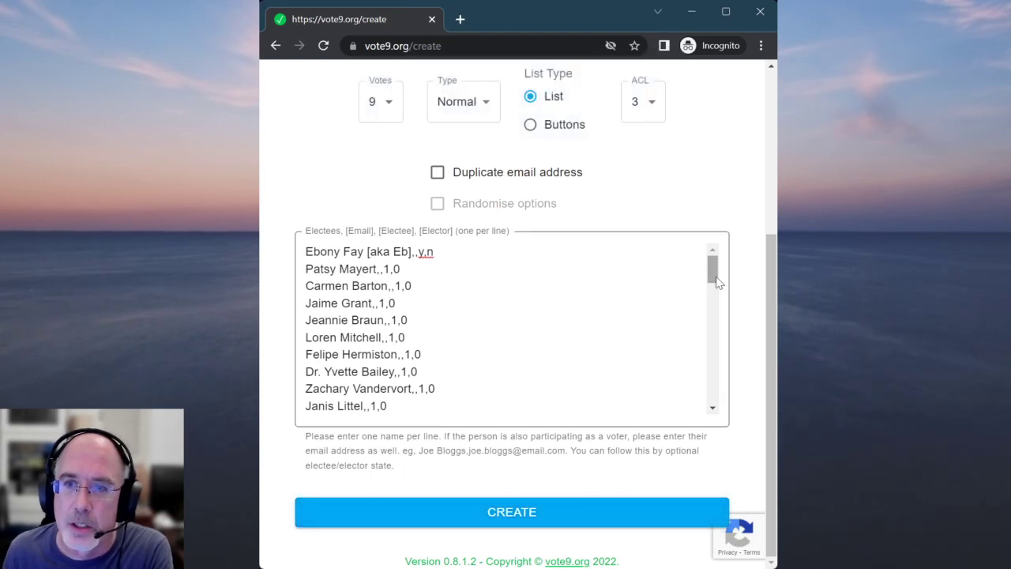
left_click_drag(712, 278, 713, 401)
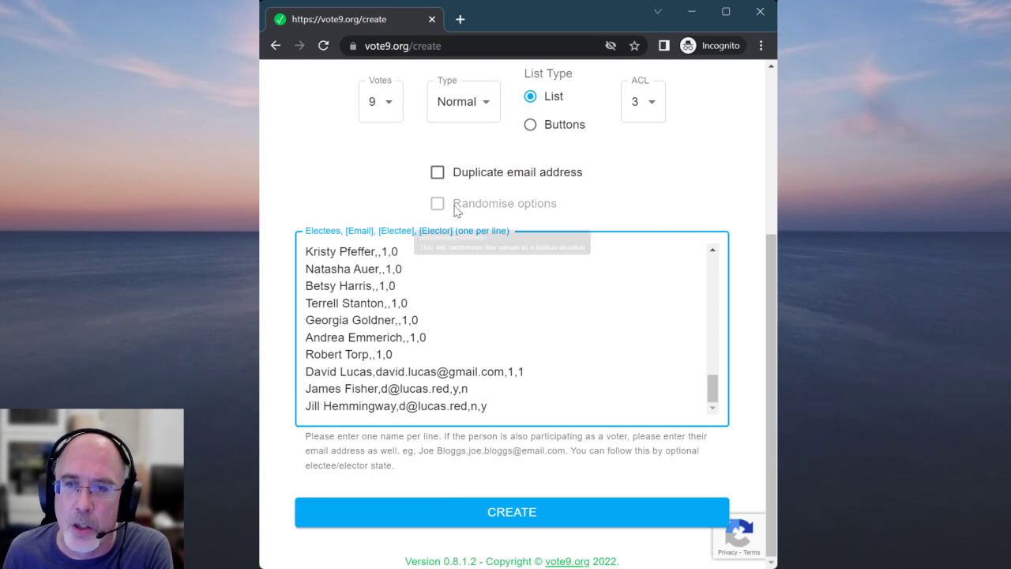
left_click(437, 174)
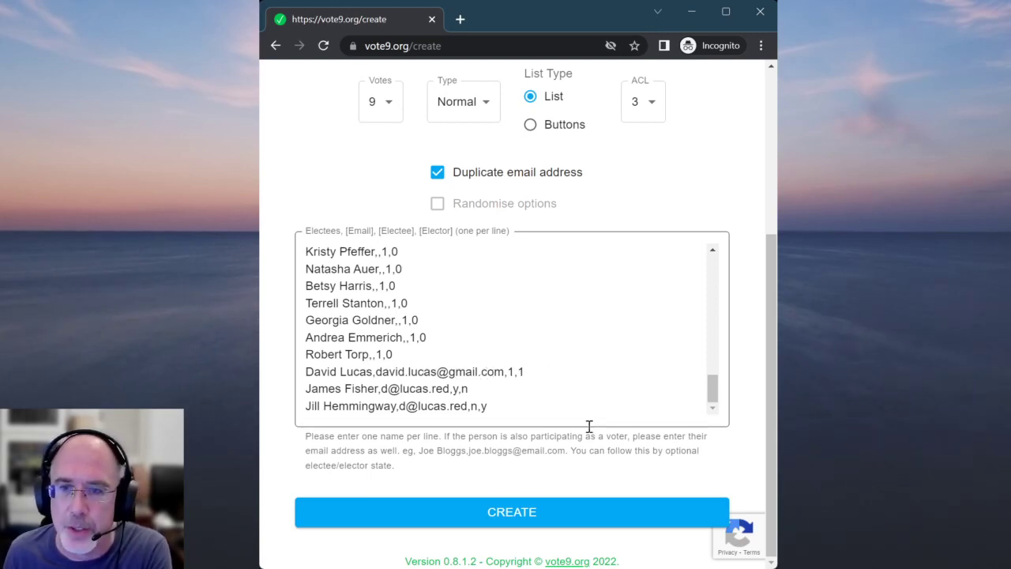
left_click(531, 513)
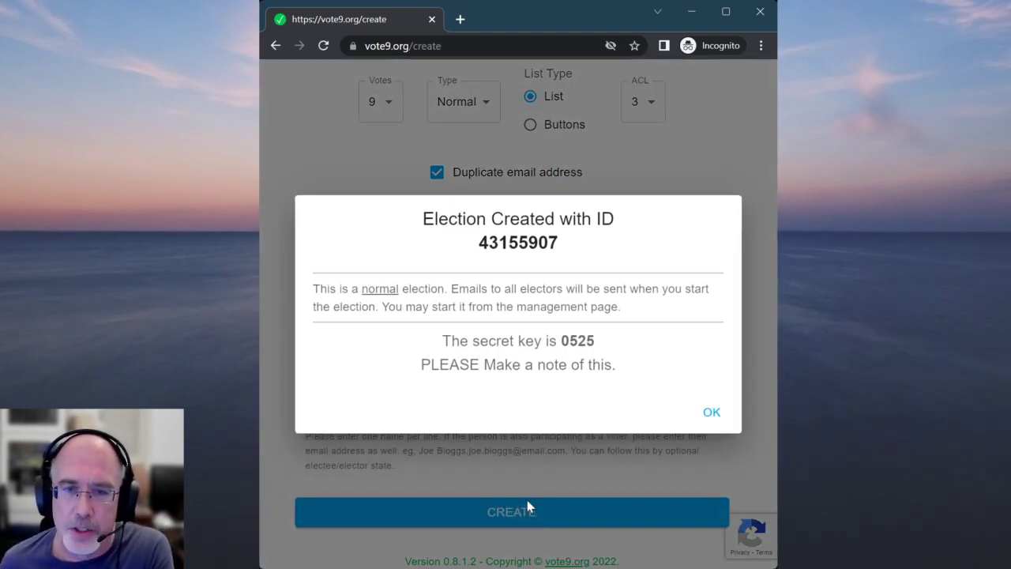
Copy the new election ID and secret key, then dismiss the confirmation notice
double_click(518, 245)
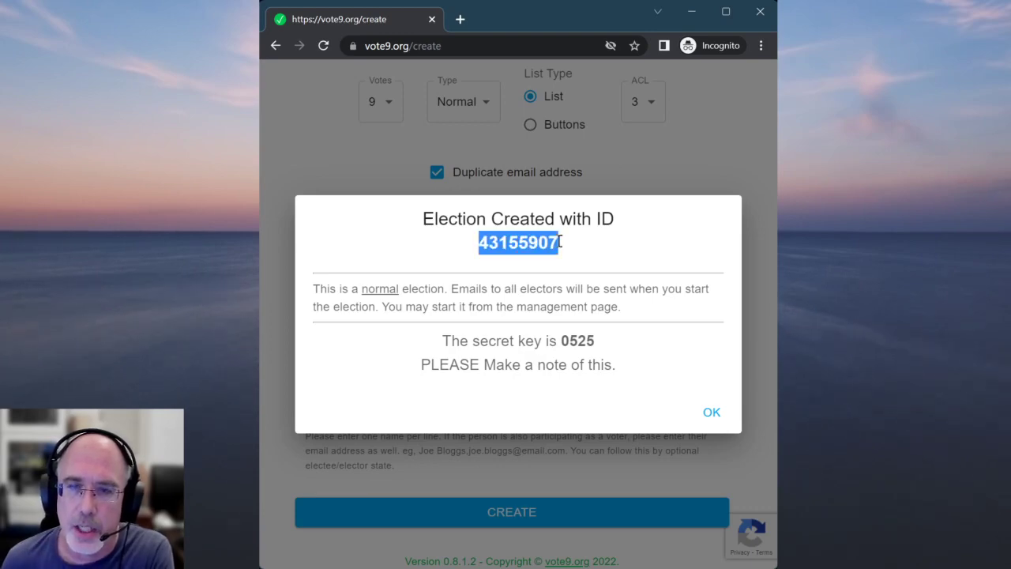
double_click(580, 340)
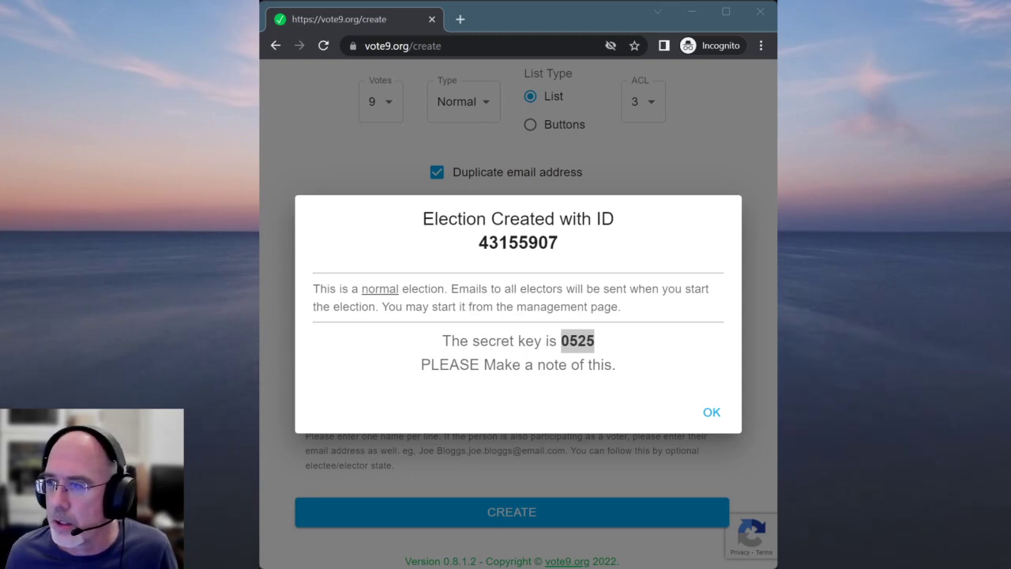
left_click_drag(478, 243, 560, 242)
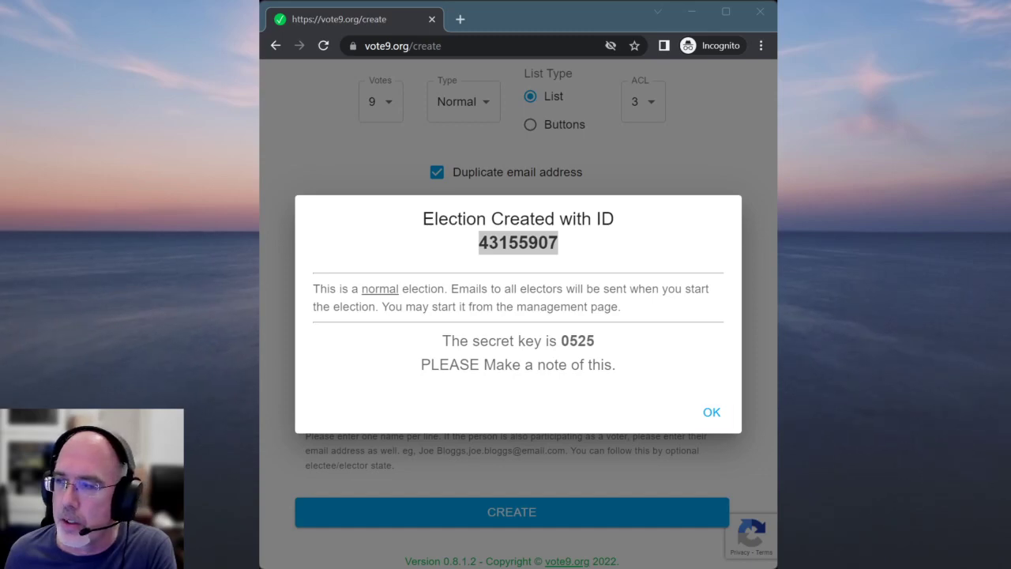
left_click(709, 412)
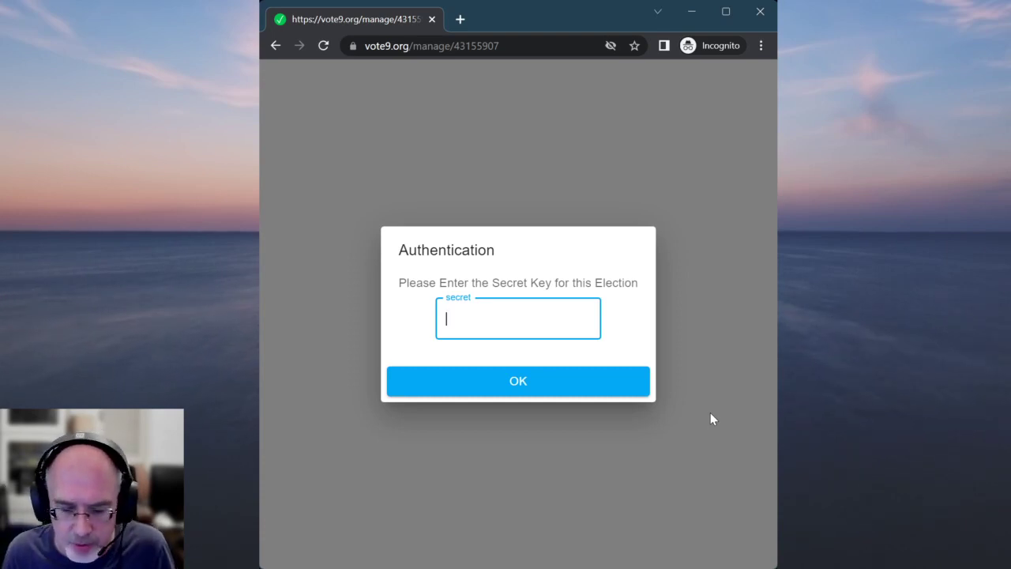
Enter the election's secret key to unlock the Test Election management page
type("••")
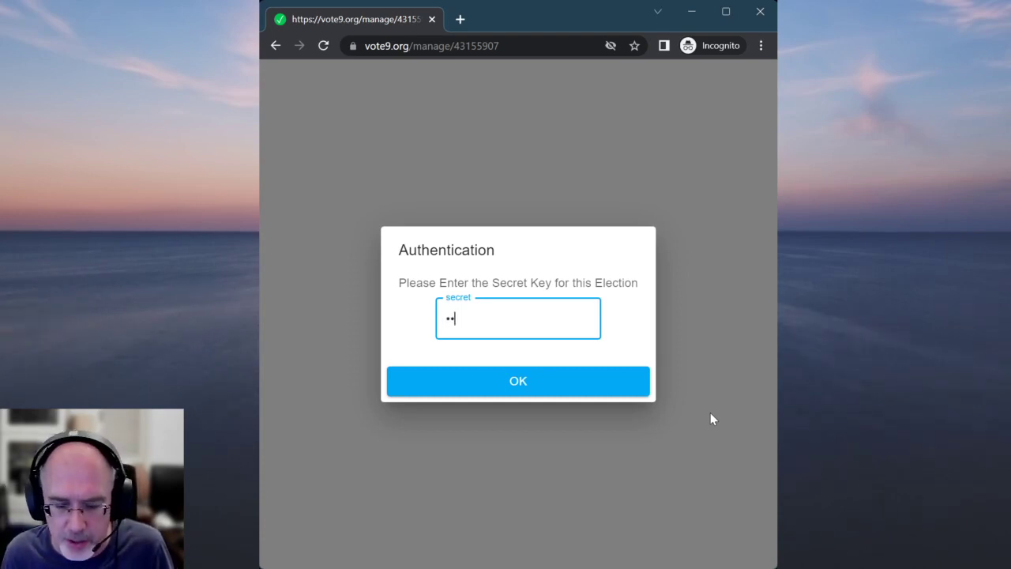
type("••")
left_click(557, 388)
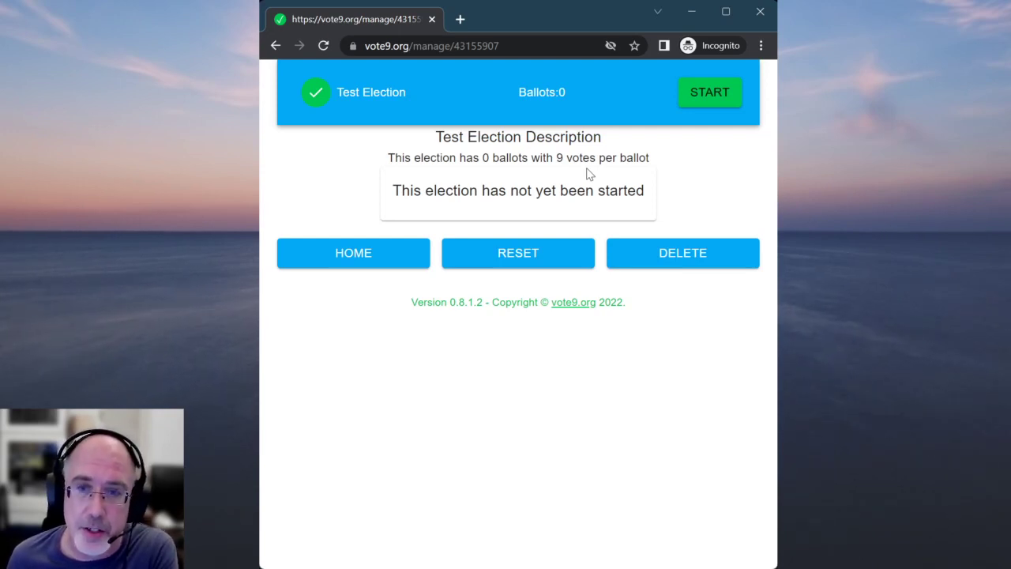
Start Test Election, confirming YES in the Are you sure? dialog
left_click(714, 95)
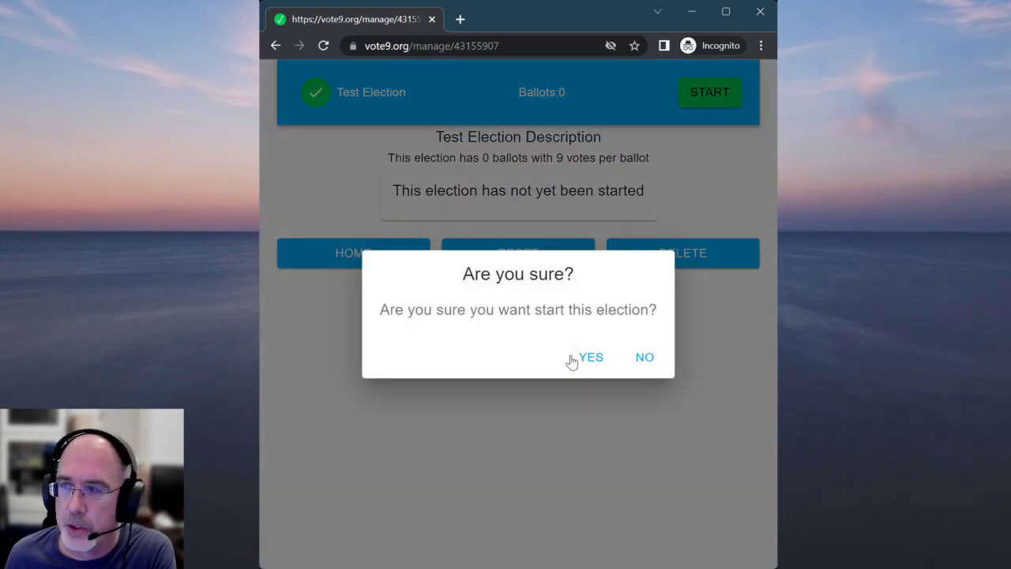
left_click(592, 358)
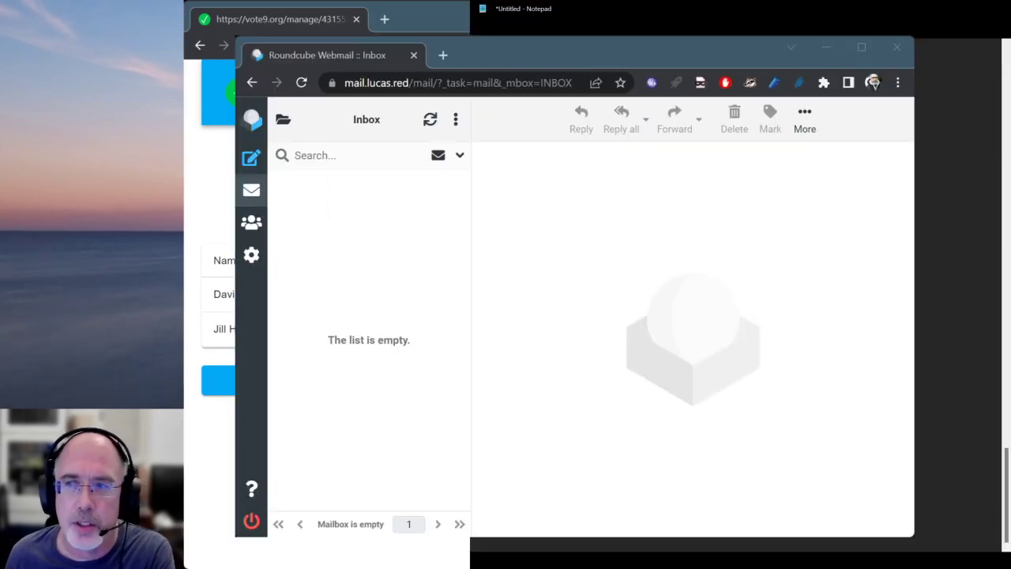
Refresh the Roundcube inbox and open the 'Voting in the election for Test Election Description' email
left_click(485, 47)
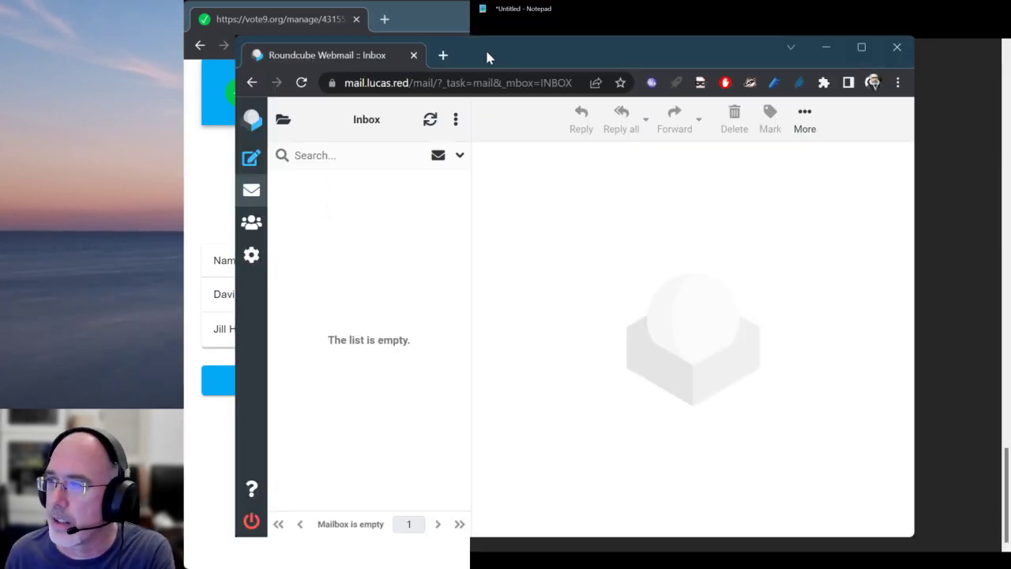
left_click(431, 123)
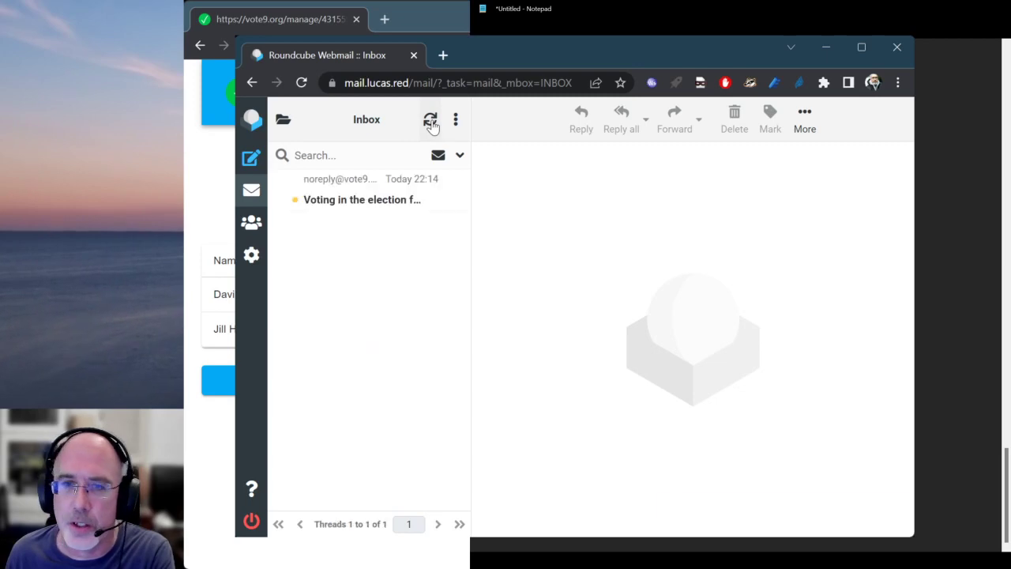
left_click(357, 200)
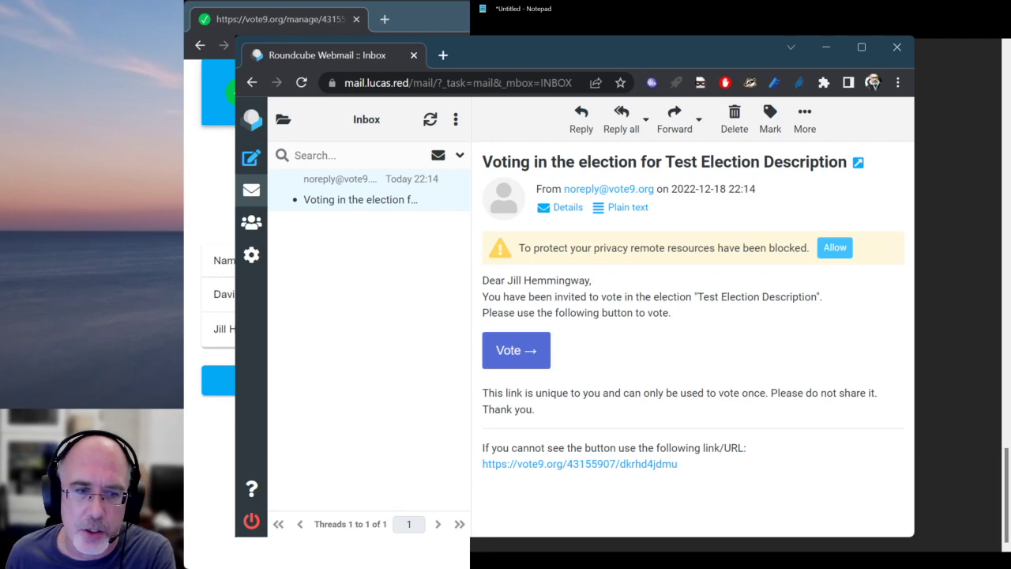
Check the Notepad voter list, then move on from the webmail window
key("alt+Tab")
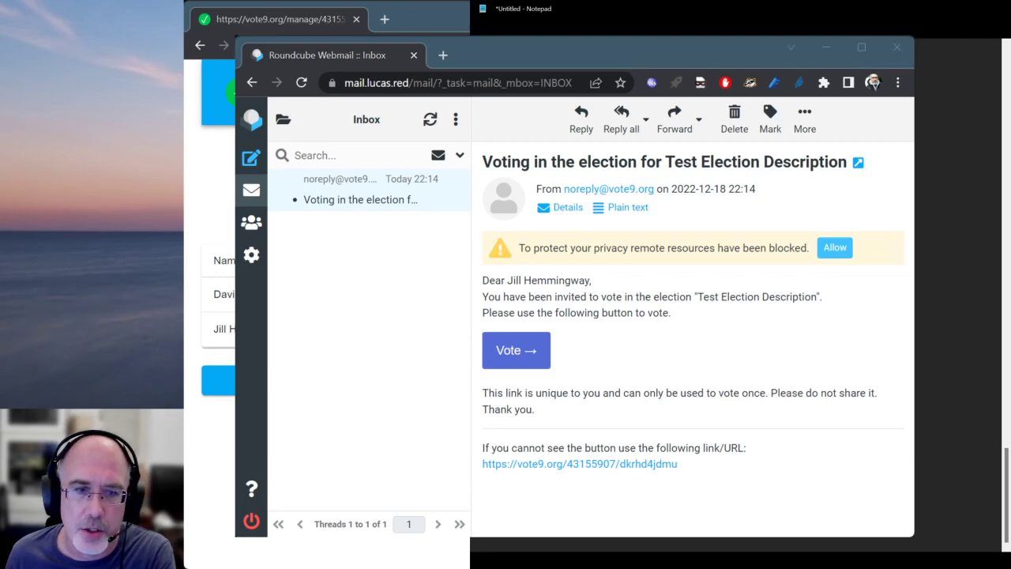
key("alt+Tab")
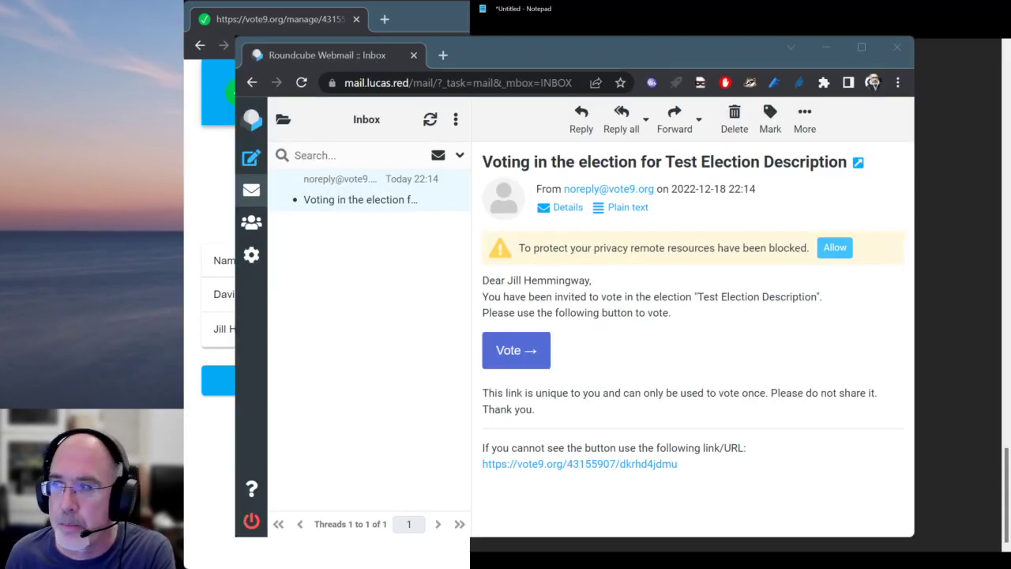
key("alt+Tab")
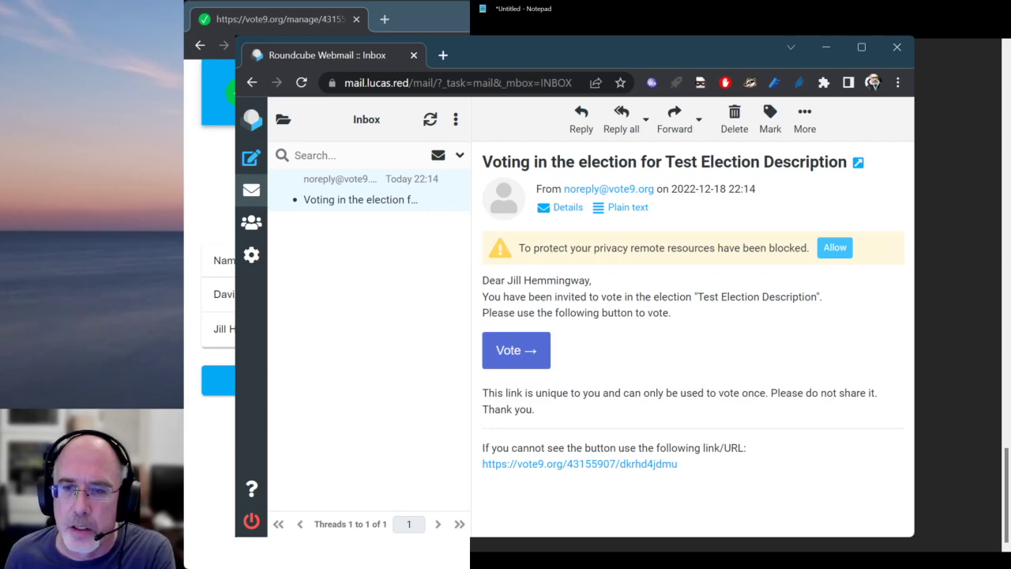
key("alt+Tab")
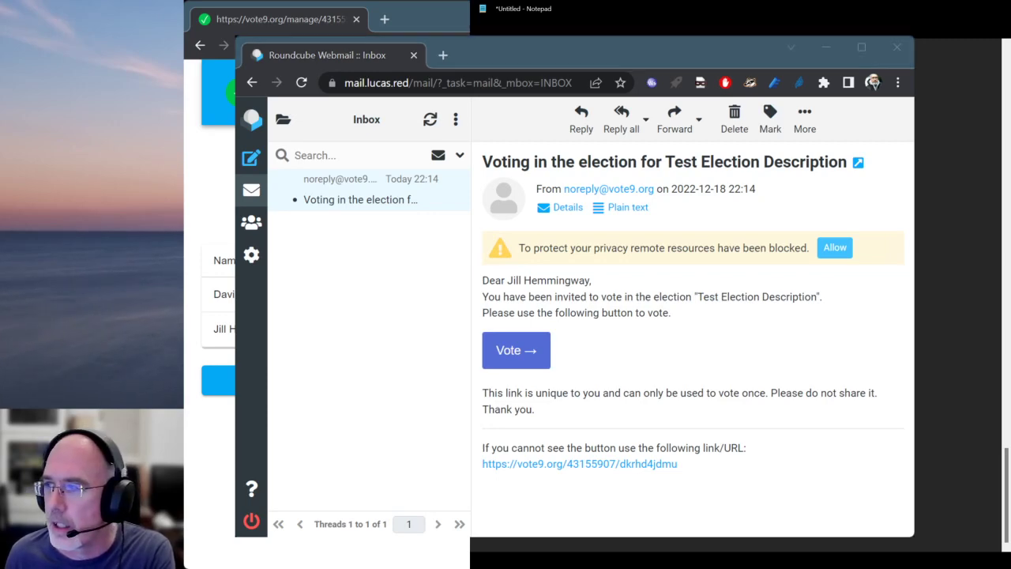
Open the ballot from the invitation link, add a suggested candidate, then remove it again
left_click(519, 351)
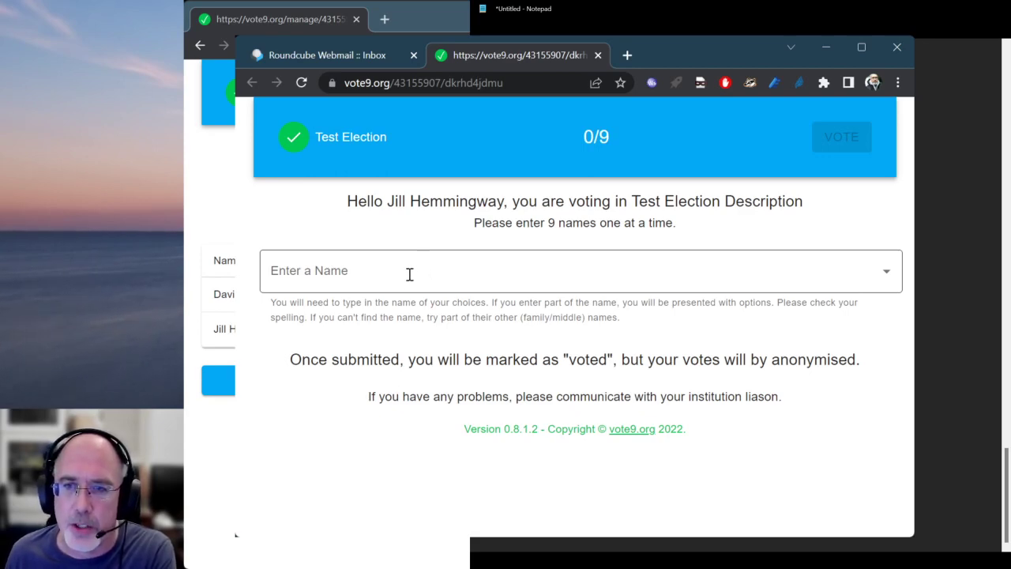
left_click(410, 274)
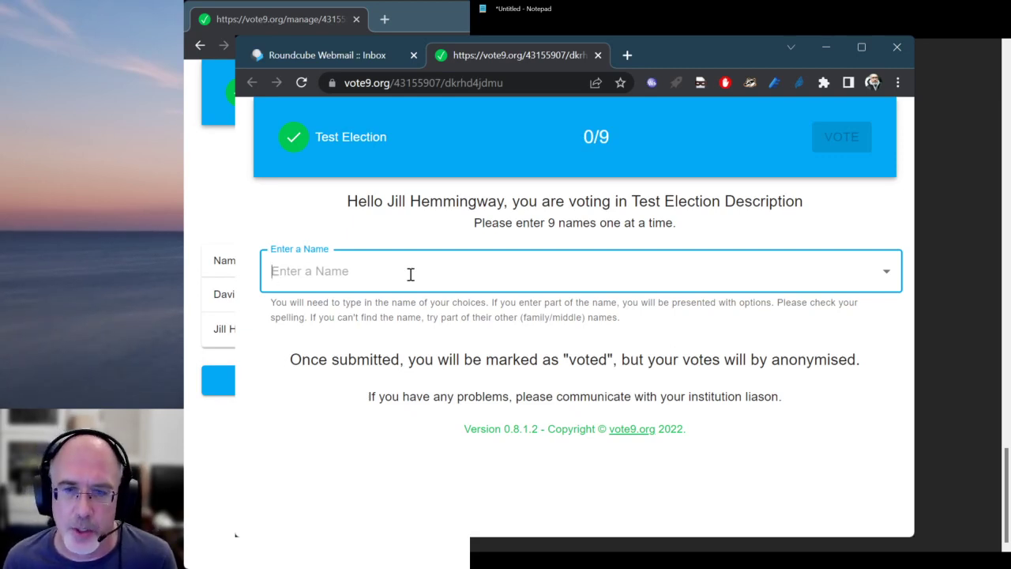
type("rob")
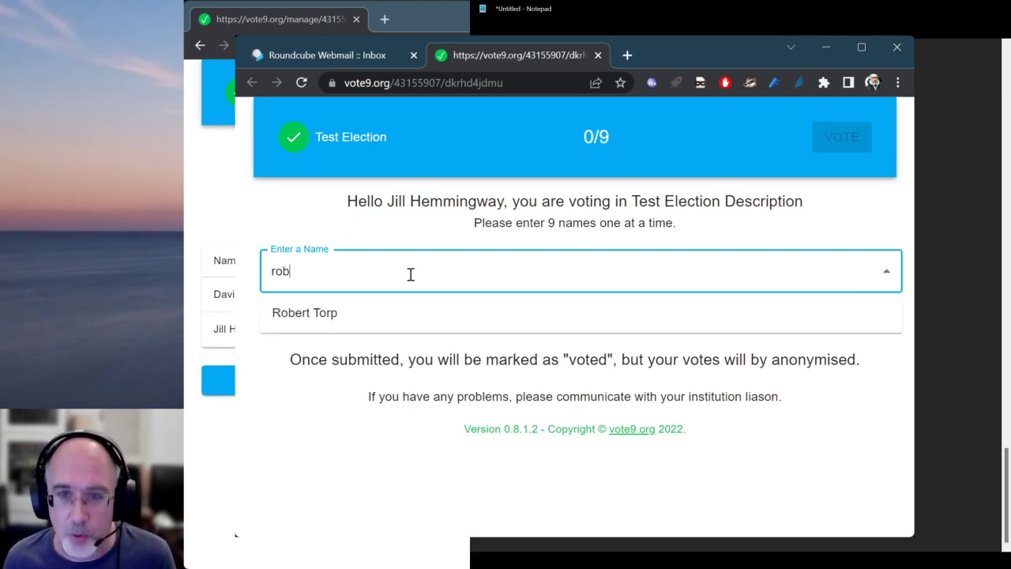
left_click(344, 314)
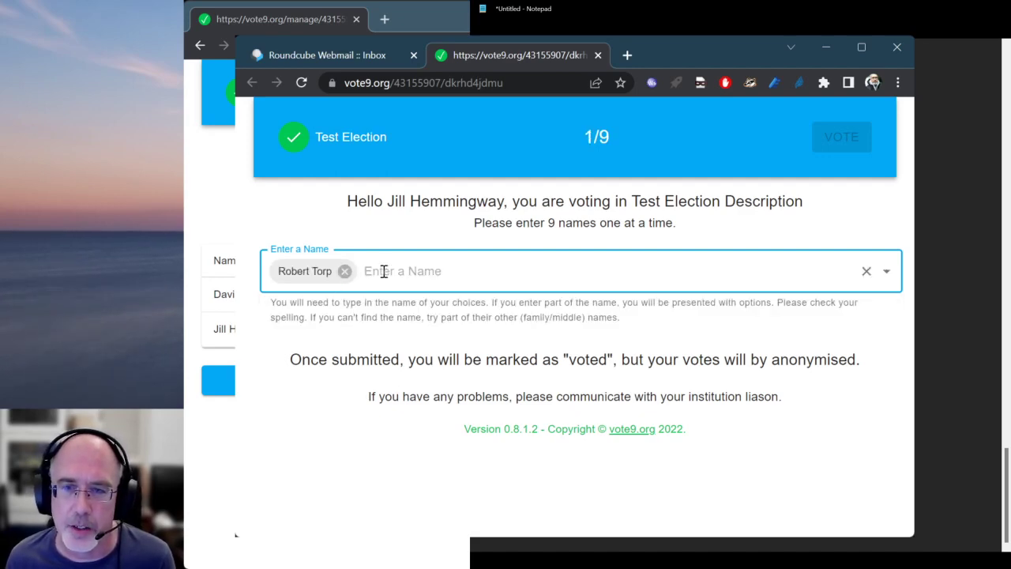
left_click(344, 271)
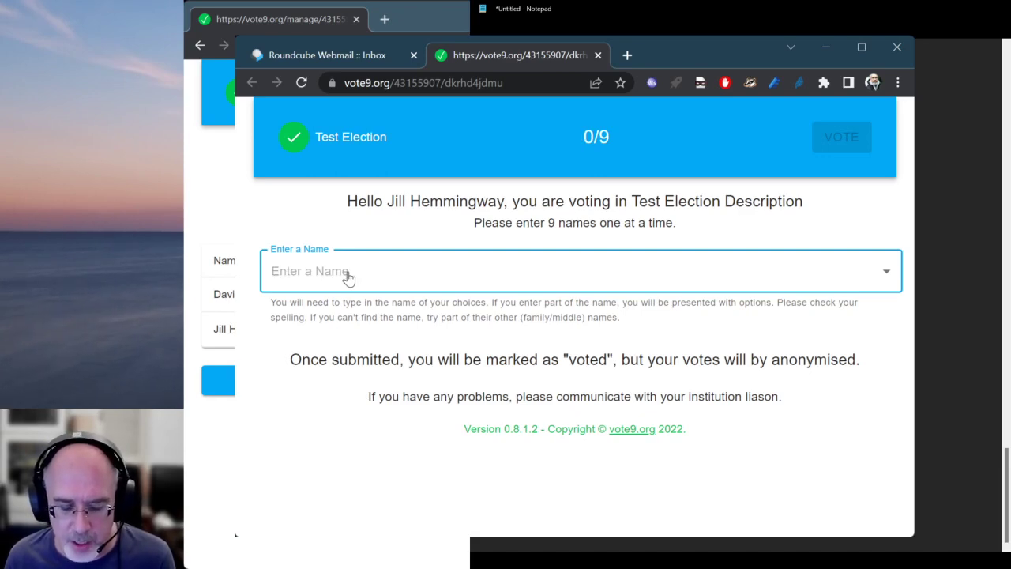
Pick two candidates from the name suggestions so the ballot reads 2/9, then search another name
type("fre")
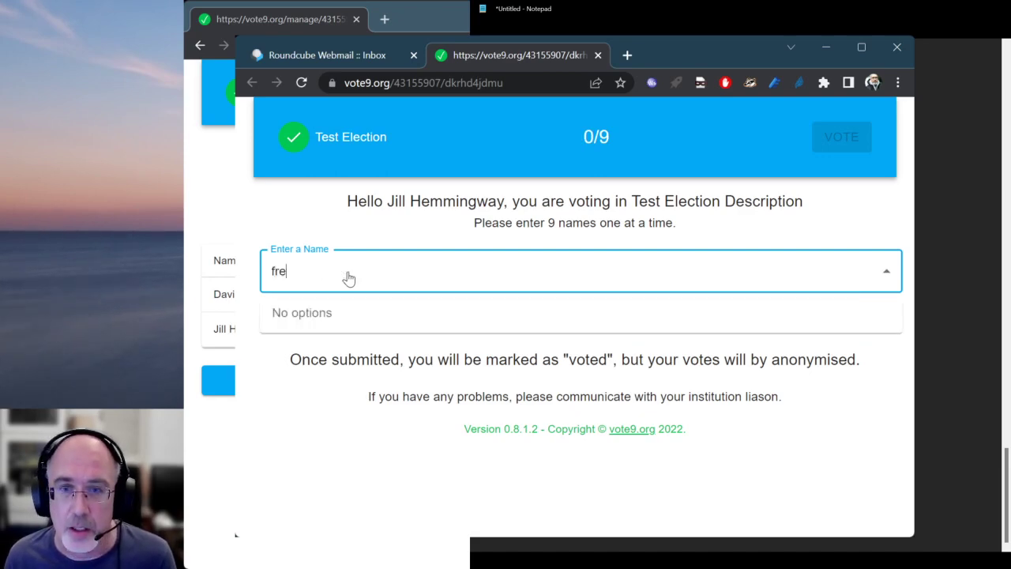
key("BackSpace")
key("BackSpace")
key("BackSpace")
type("mar")
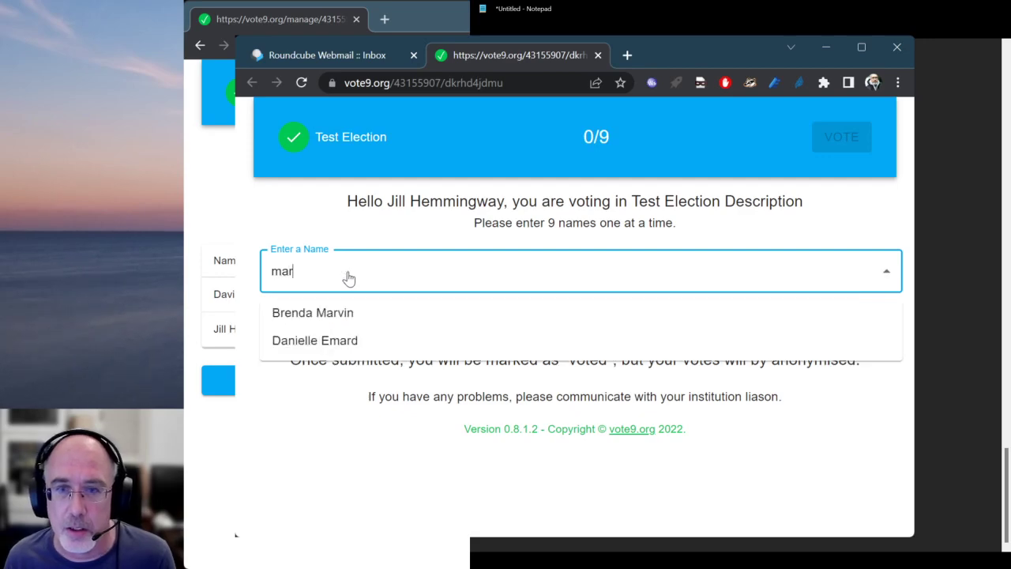
left_click(342, 312)
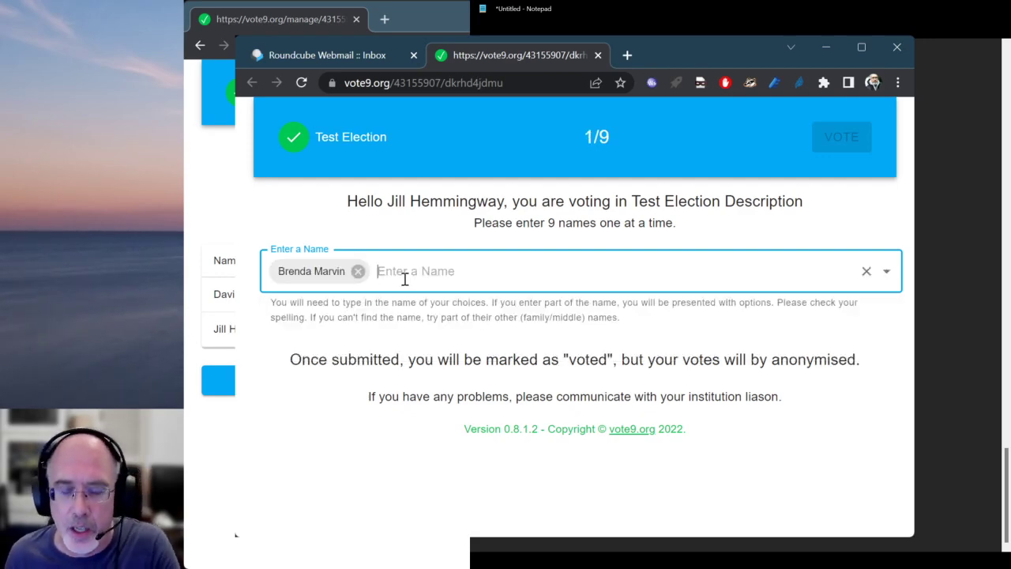
type("rob")
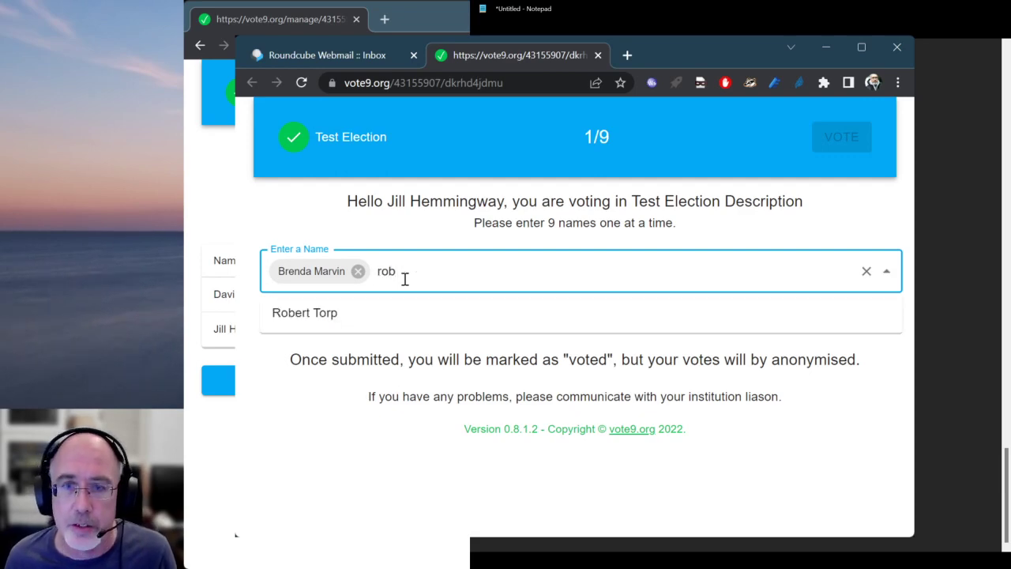
left_click(379, 316)
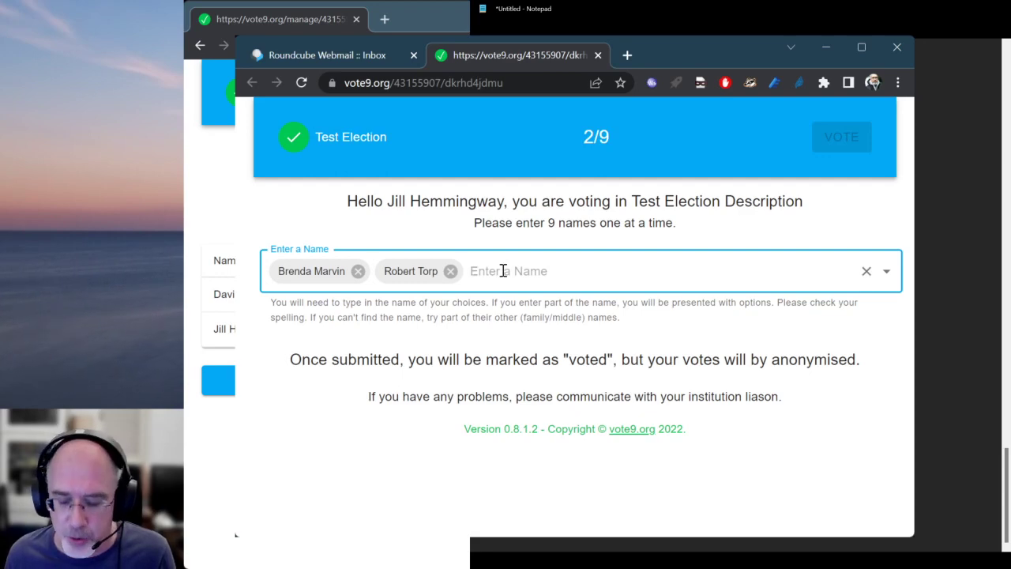
type("jill")
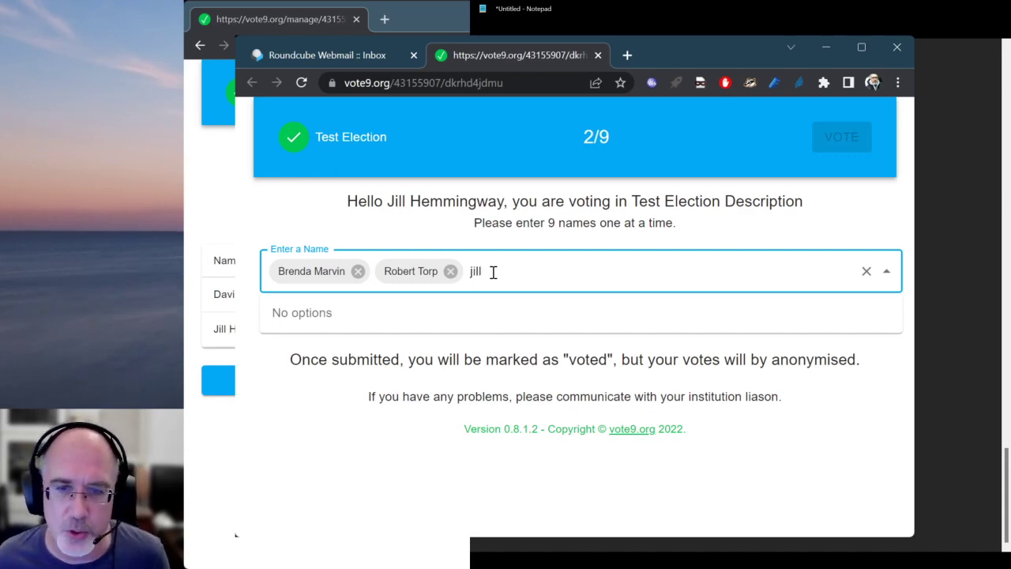
Add three more candidates from the 'ter' and 'and' suggestions, bringing the ballot to 5/9
key("BackSpace")
key("BackSpace")
key("BackSpace")
key("BackSpace")
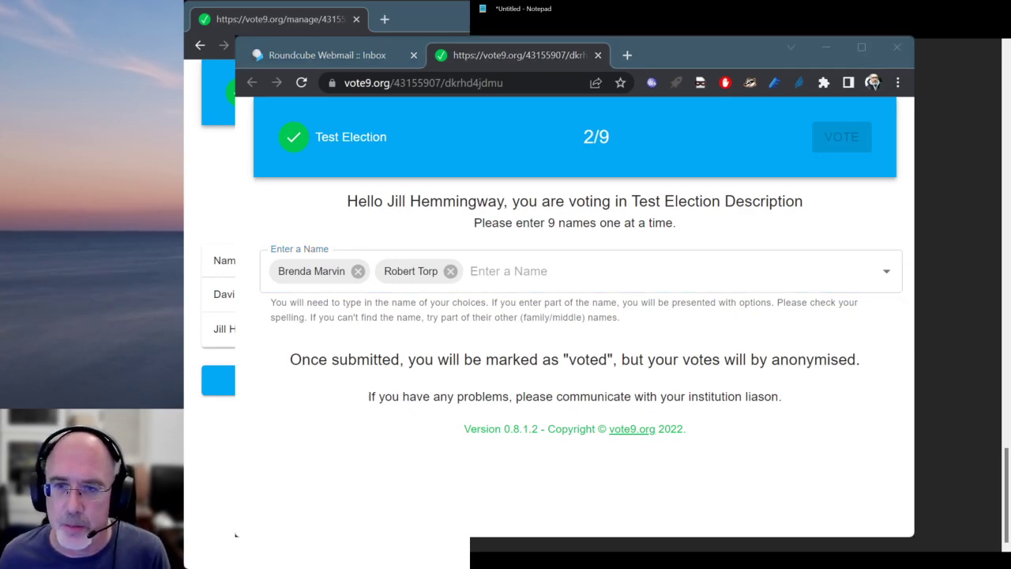
left_click(520, 271)
type("ter")
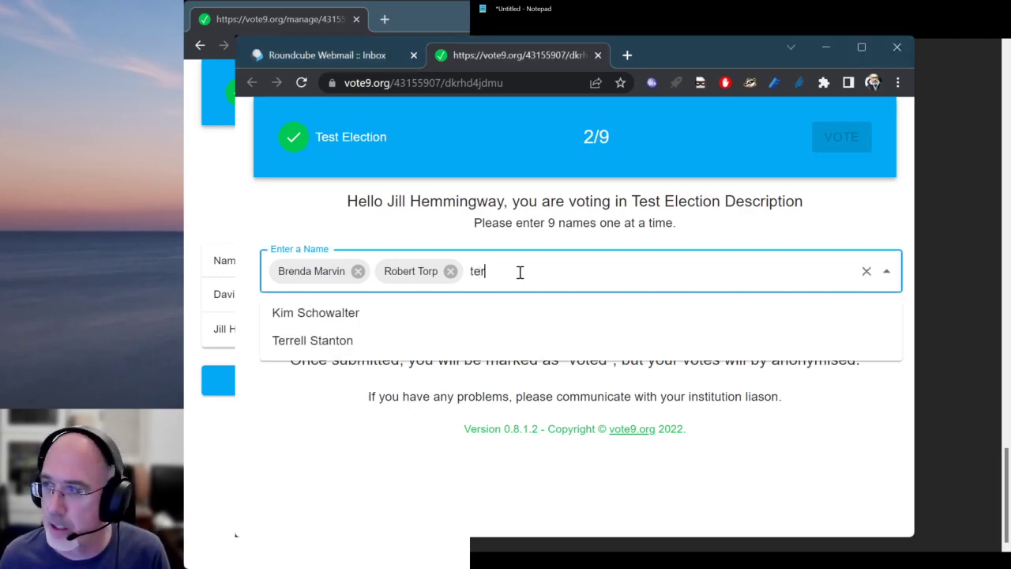
key("Down")
key("Down")
key("Up")
key("Return")
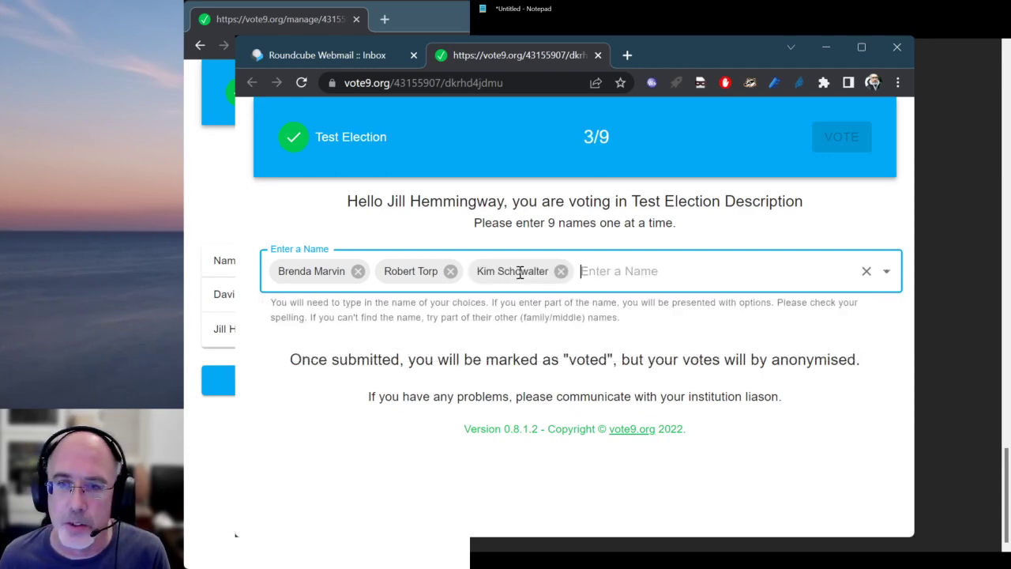
type("ter")
key("Down")
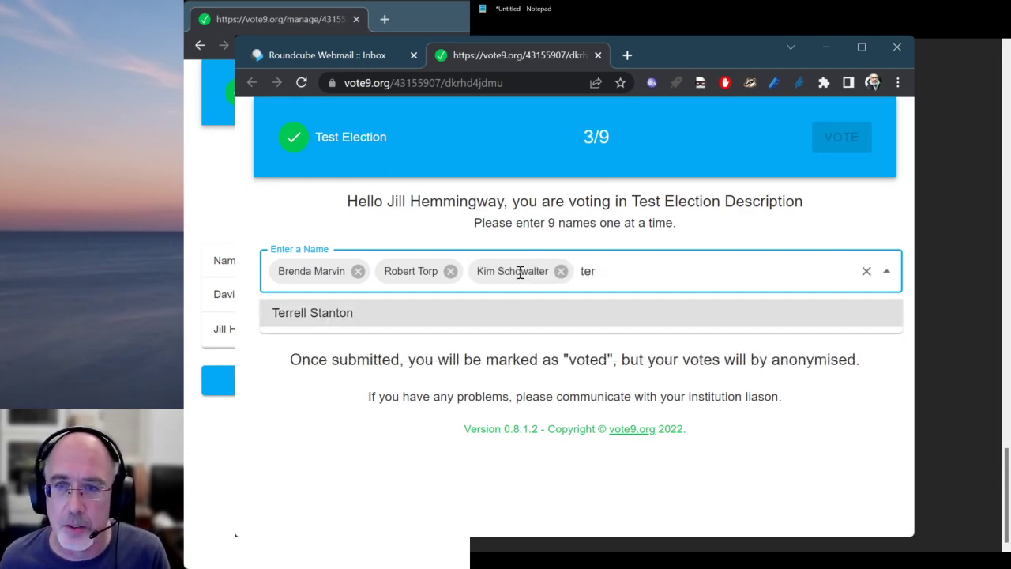
key("Return")
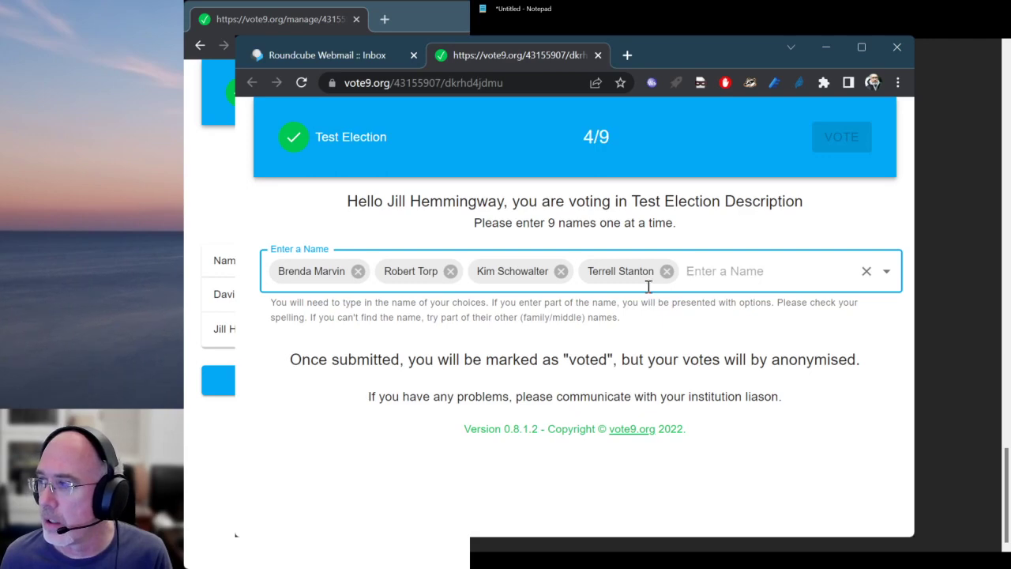
type("and")
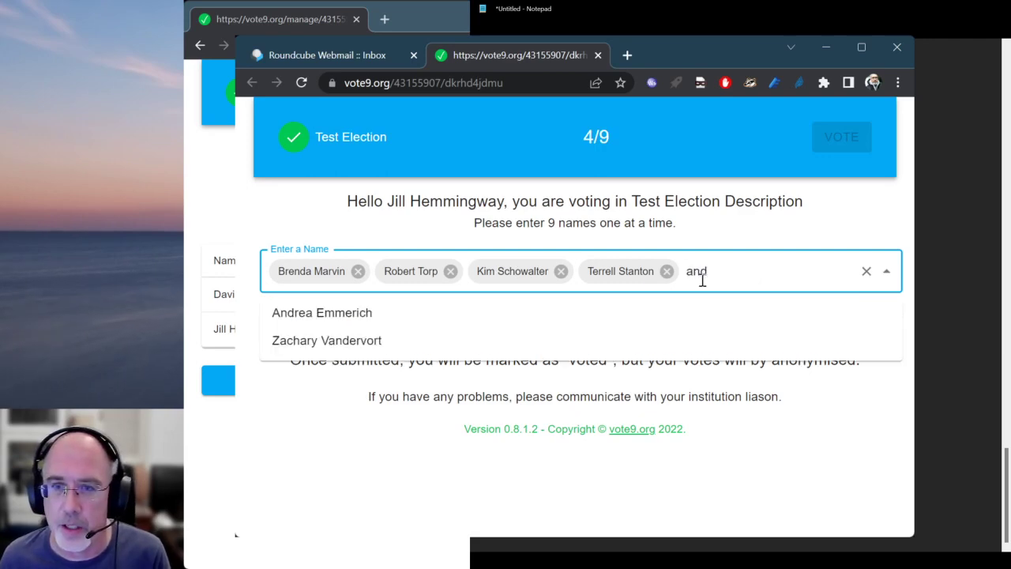
key("Down")
key("Return")
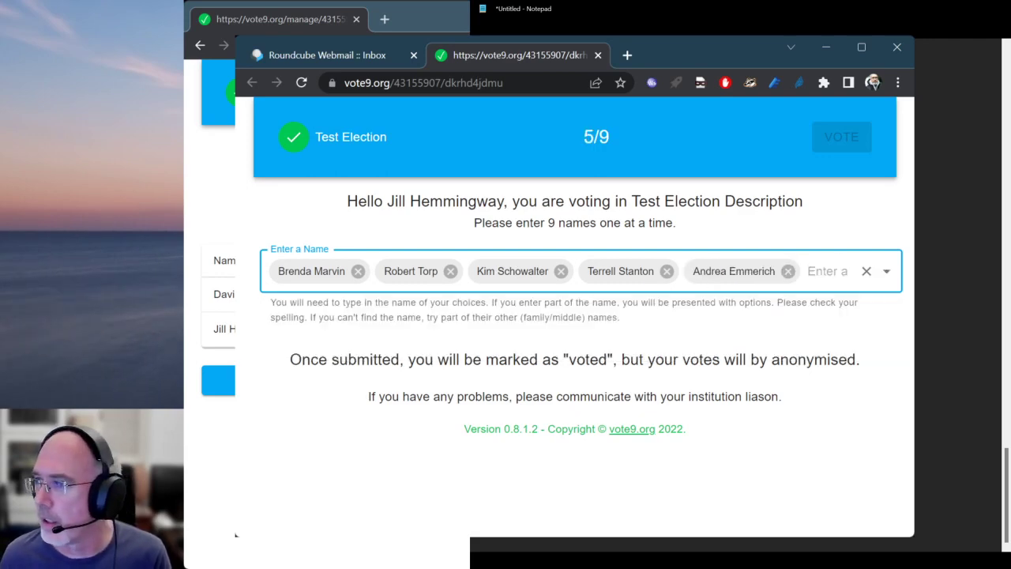
Add three further candidates from the name suggestions, filling the ballot to 8/9
left_click_drag(1006, 495, 1006, 365)
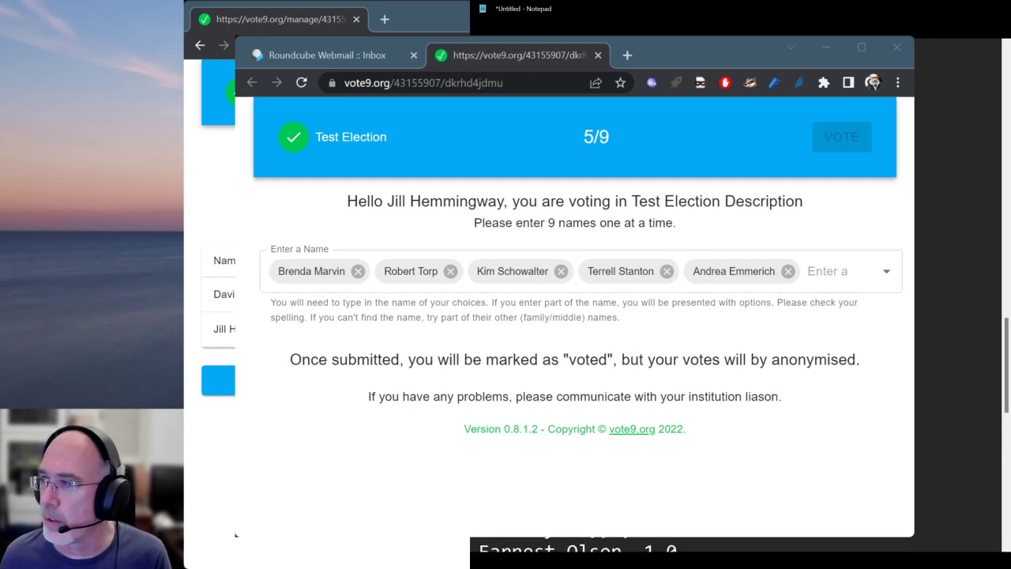
left_click(821, 336)
left_click(822, 272)
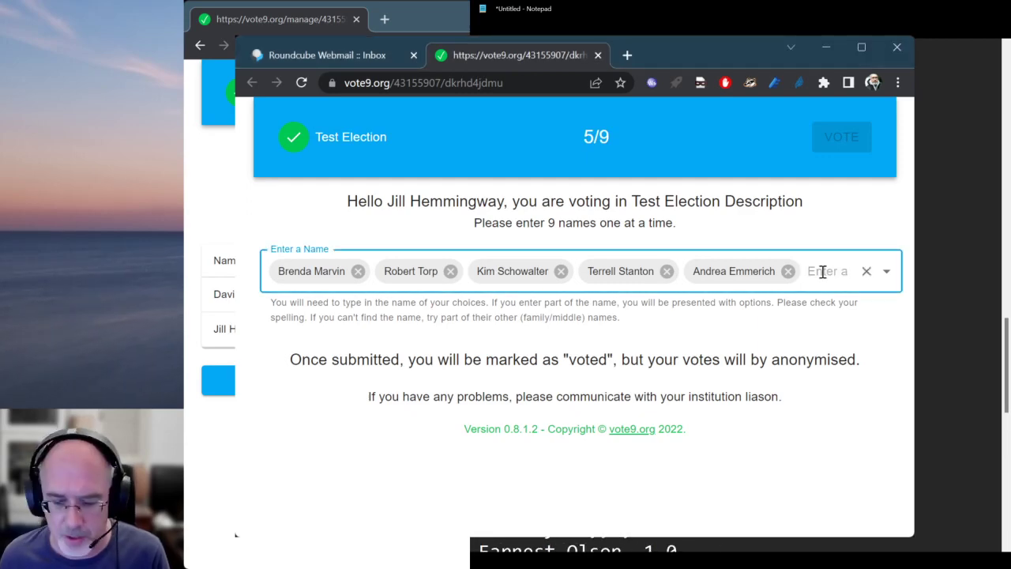
type("ross")
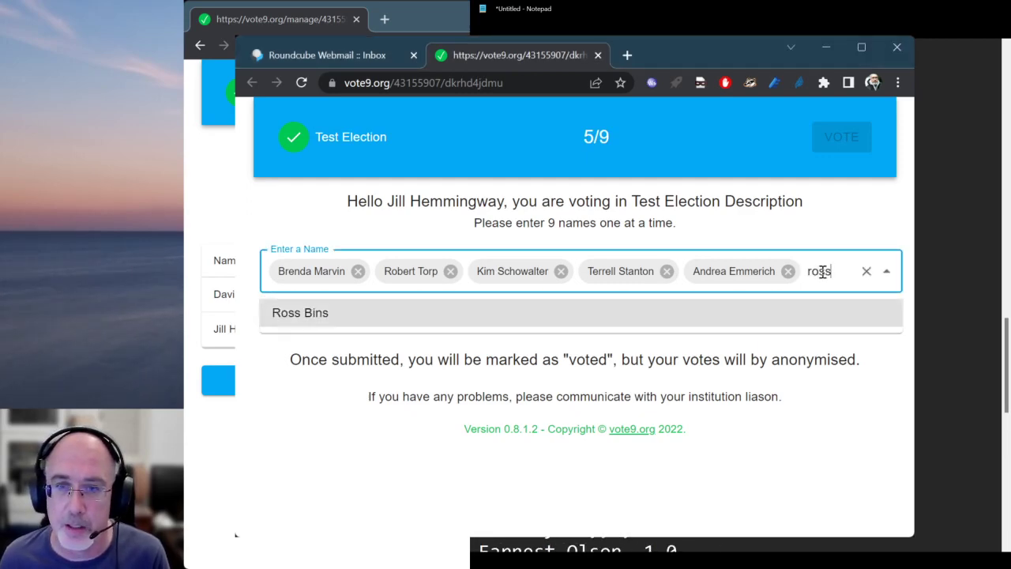
key("Return")
left_click(1006, 355)
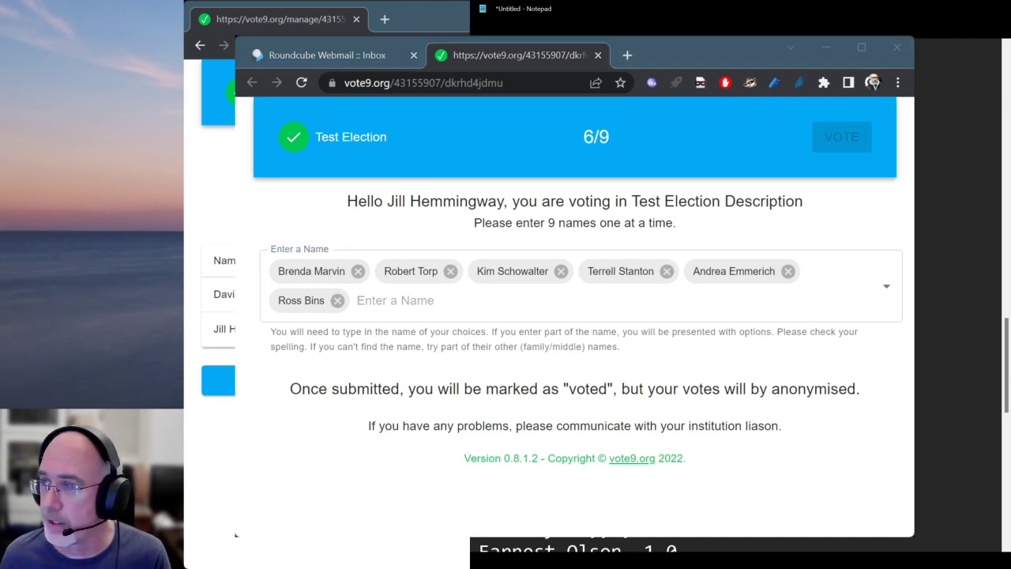
left_click(371, 299)
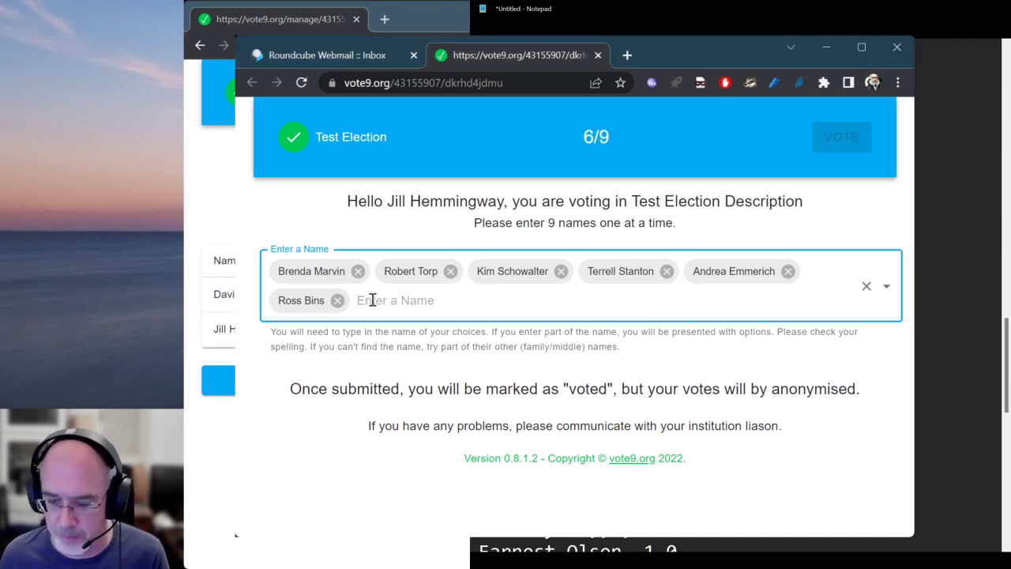
type("leona")
key("Down")
key("Return")
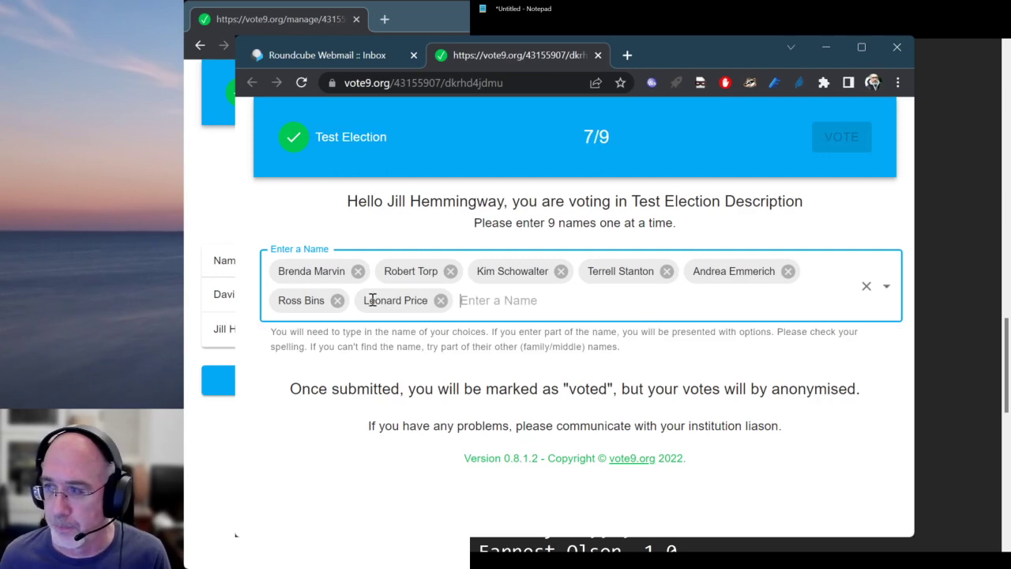
type("reb")
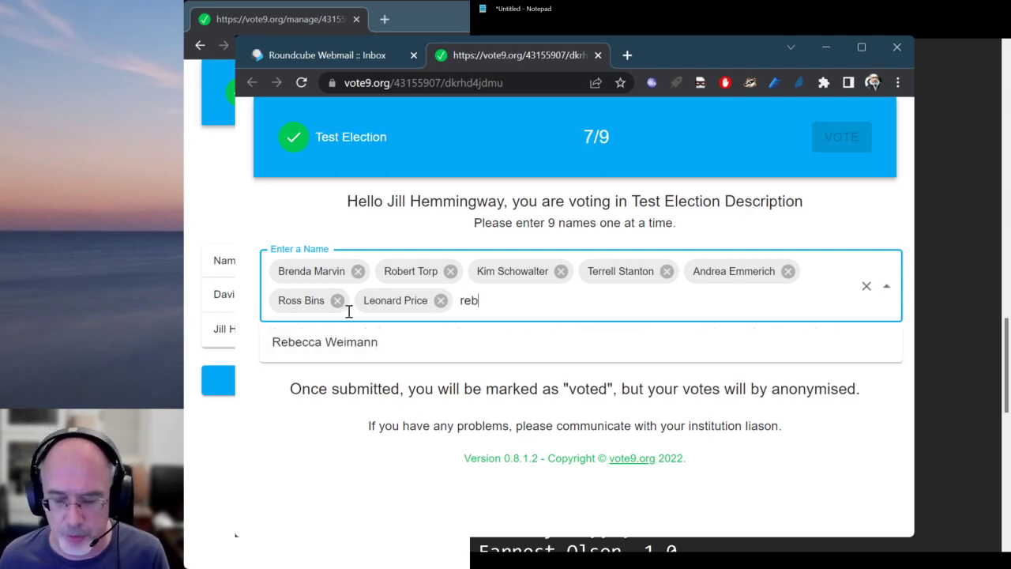
key("Down")
key("Return")
Add the ninth candidate and pick a replacement from the 'dian' suggestion so the ballot reads 9/9
type("ser")
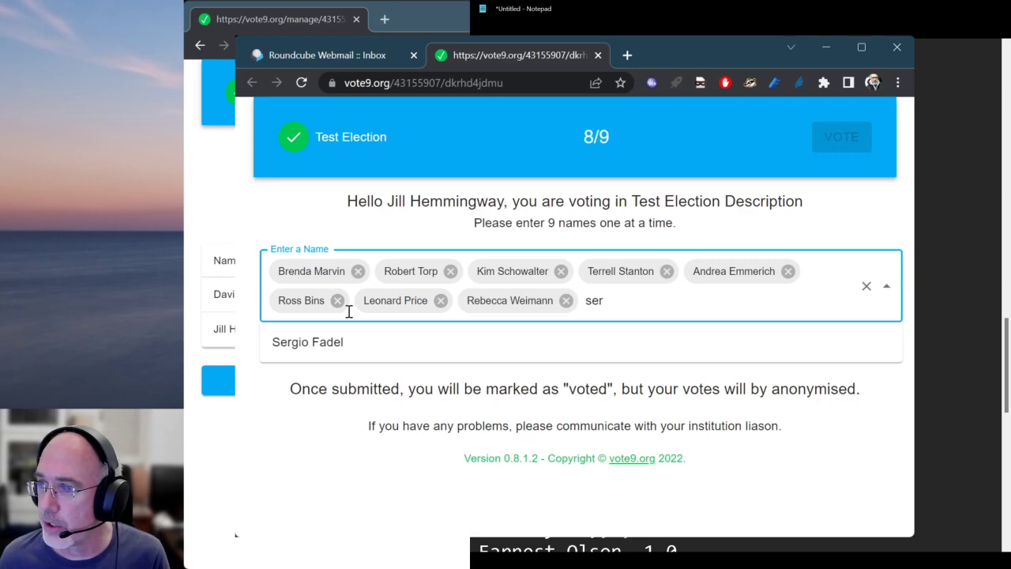
key("Down")
key("Return")
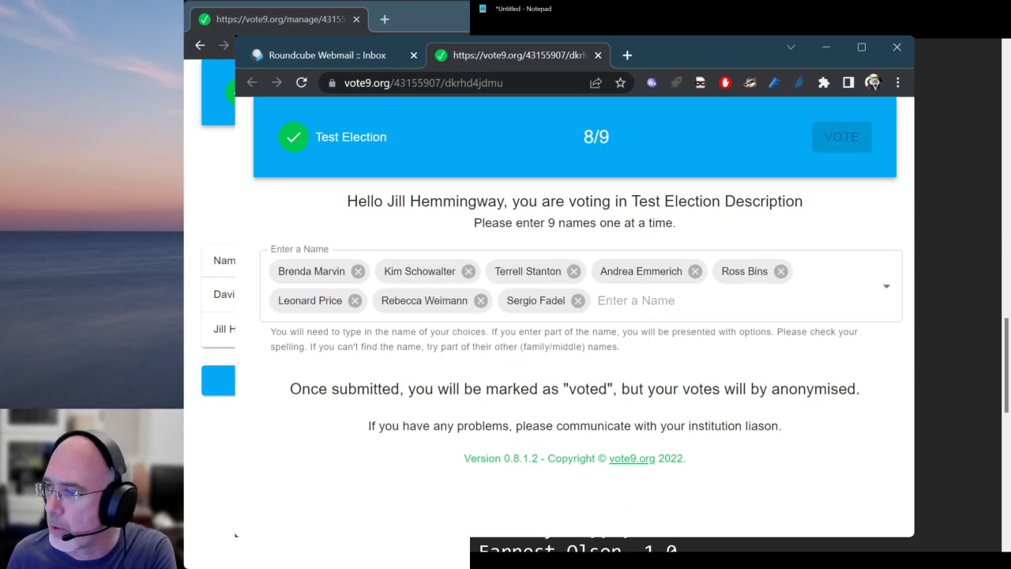
left_click(627, 306)
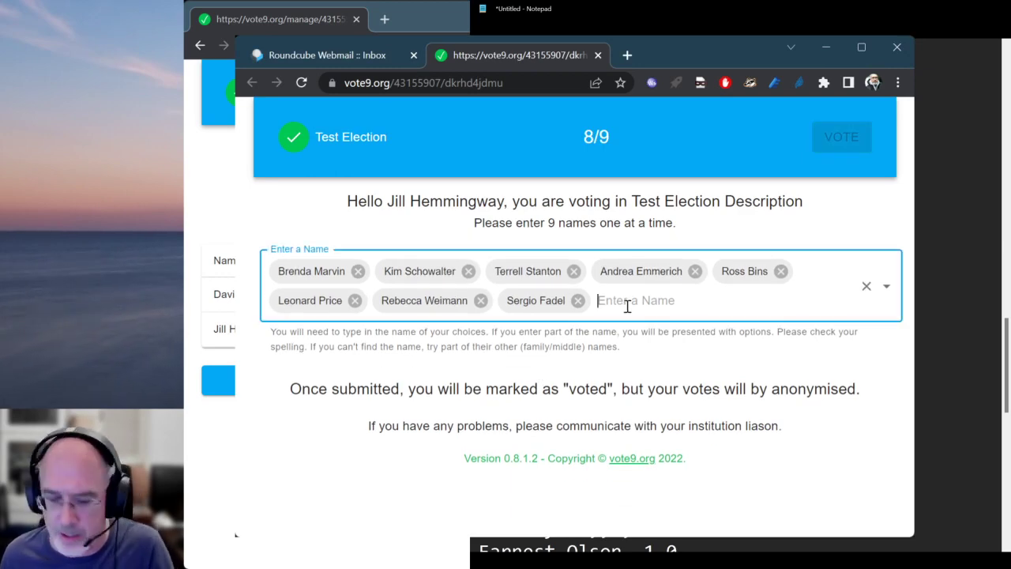
type("dian")
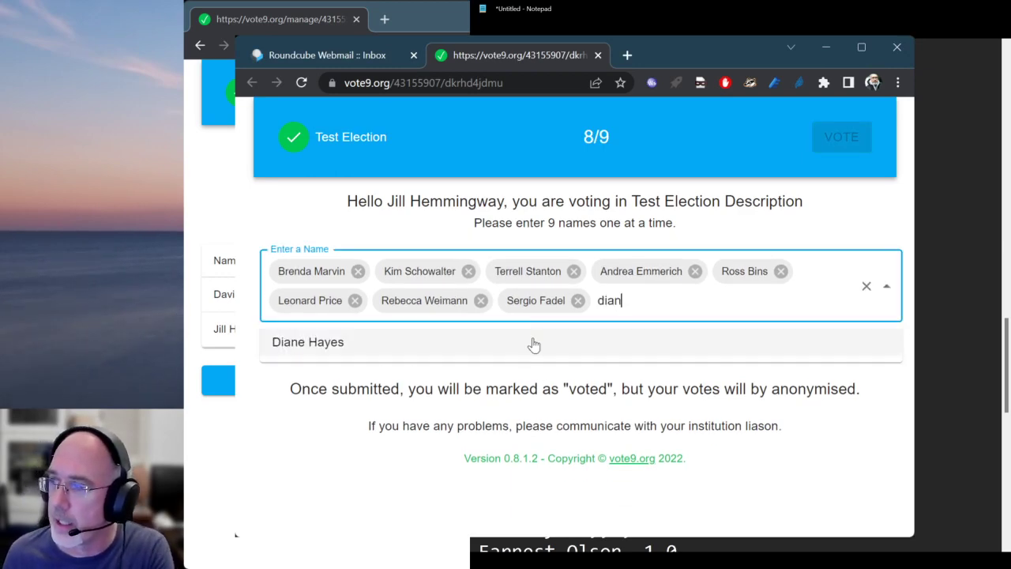
left_click(529, 348)
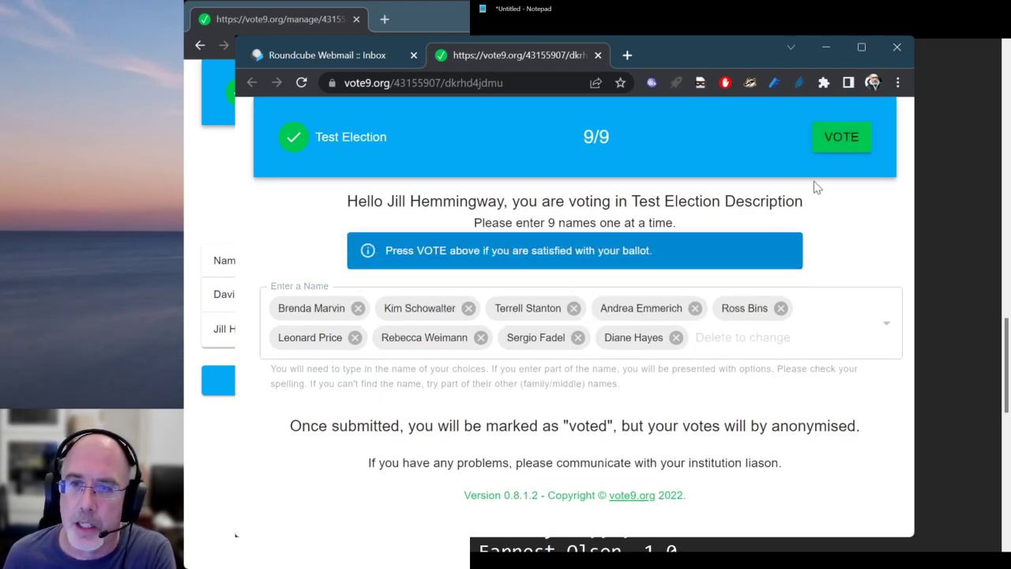
Cast the nine-name ballot with VOTE and return HOME from the thank-you page
left_click(841, 138)
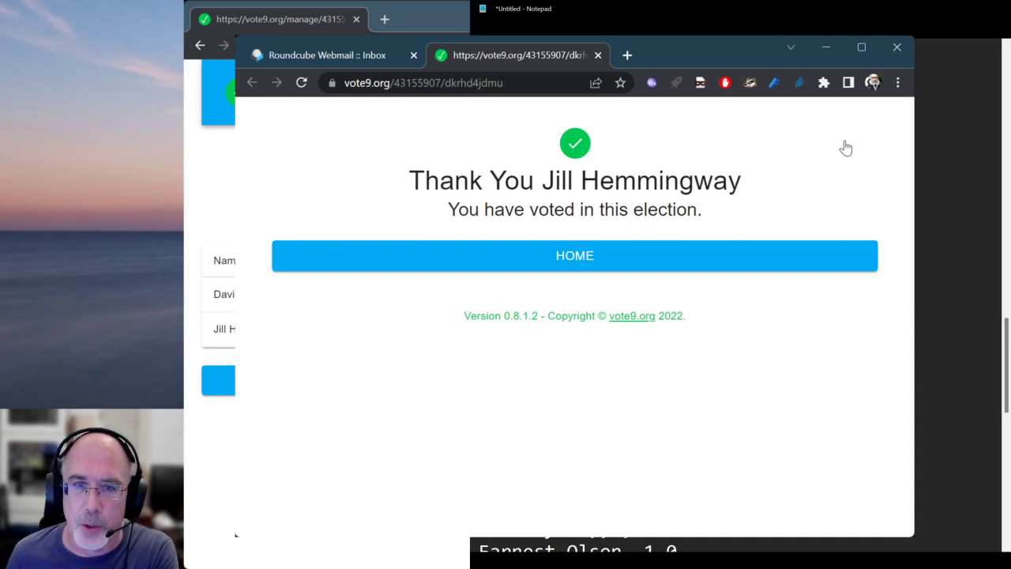
left_click(594, 264)
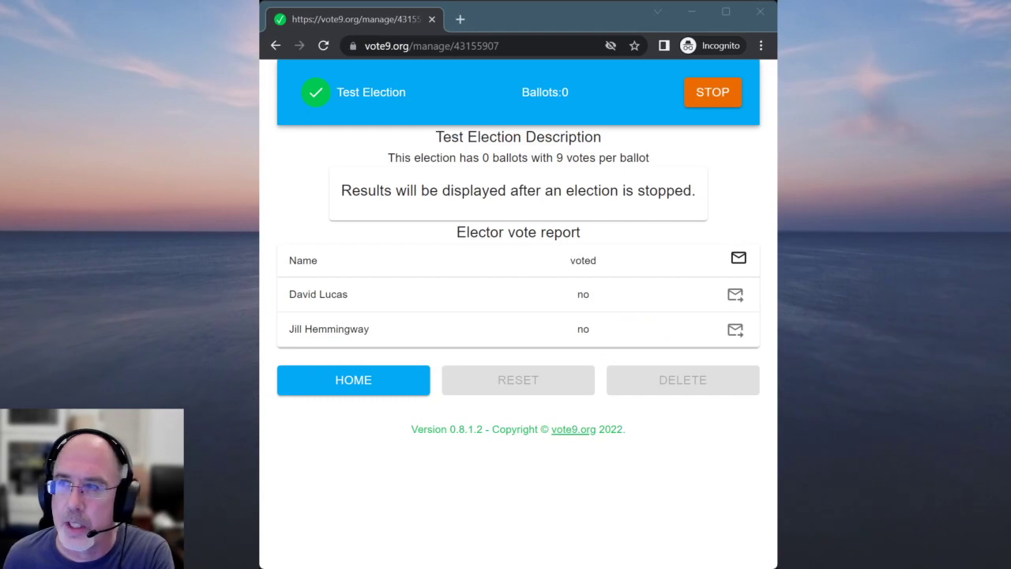
Reload the management page and authenticate with the election's secret key
left_click(323, 45)
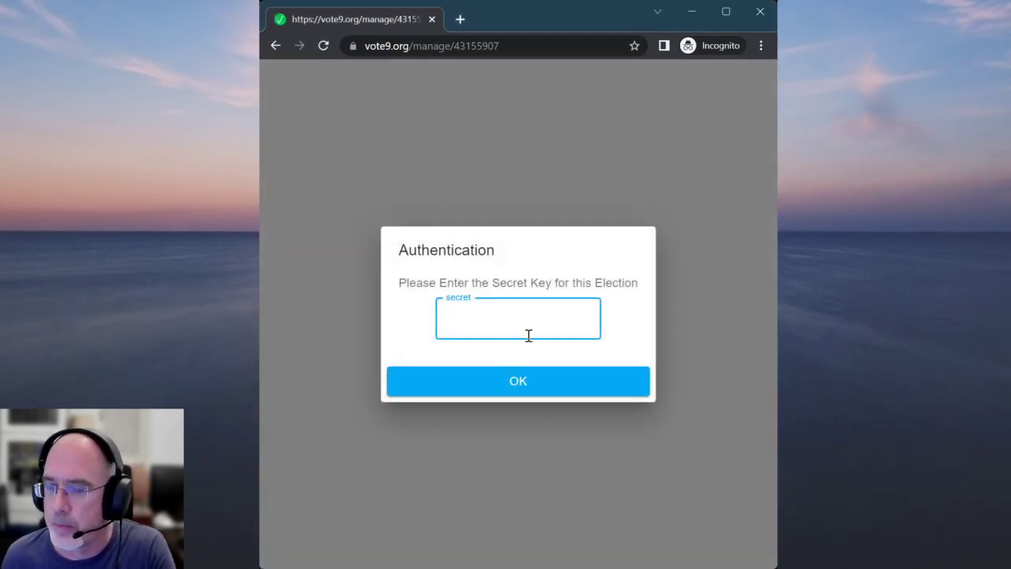
type("••••")
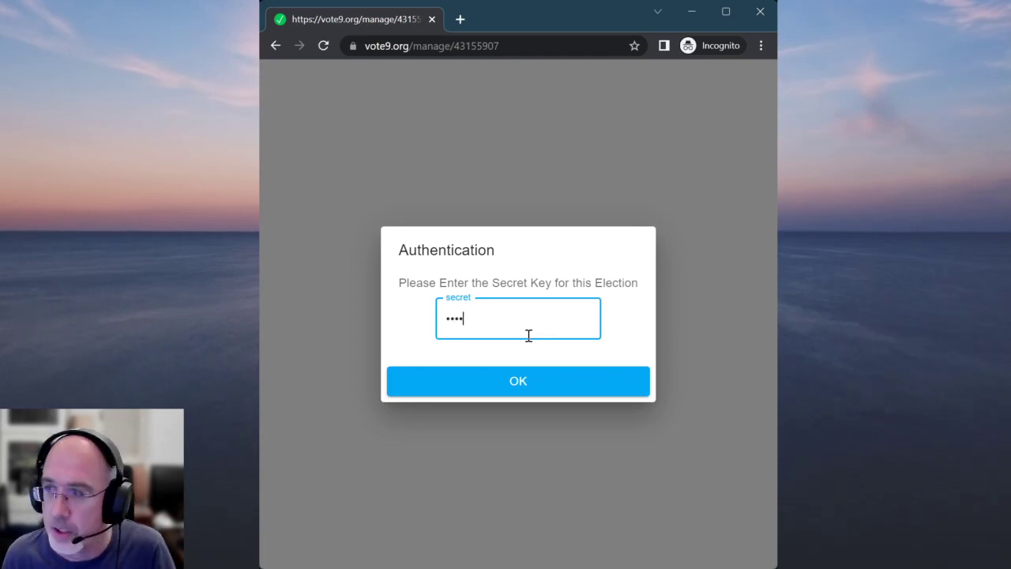
left_click(523, 379)
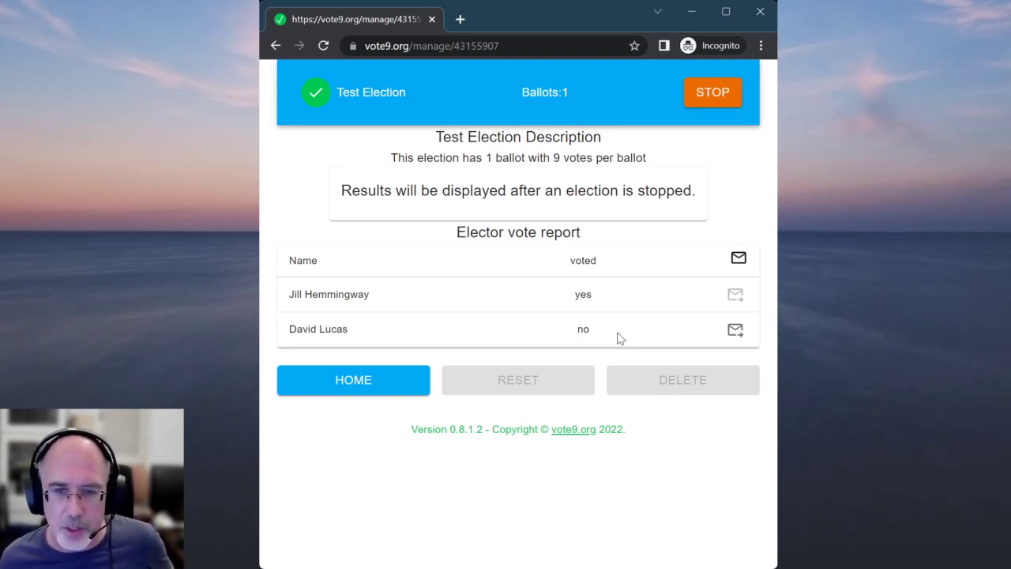
Email a reminder to the elector marked 'no' and dismiss the confirmation alert
left_click(735, 331)
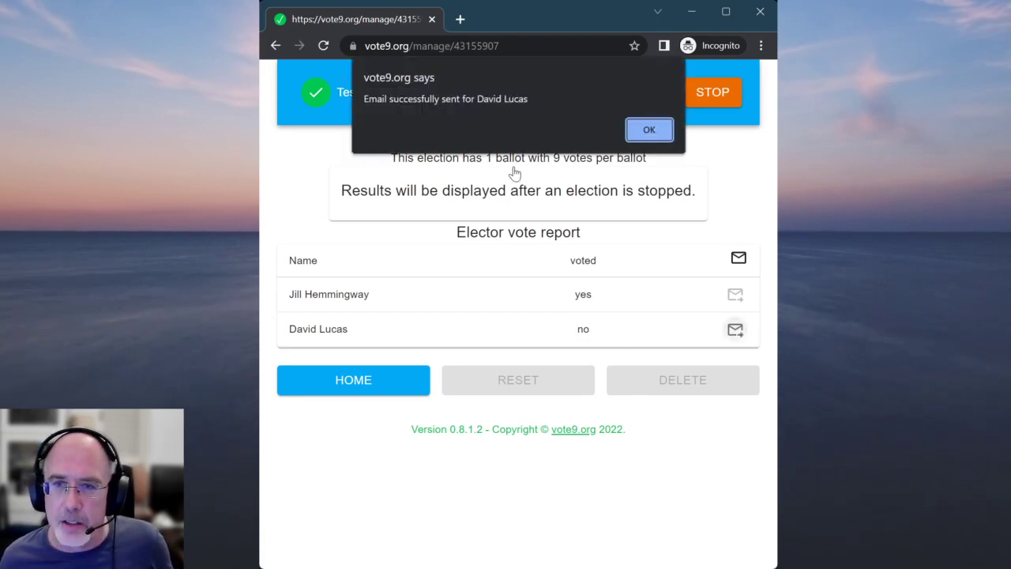
left_click(646, 129)
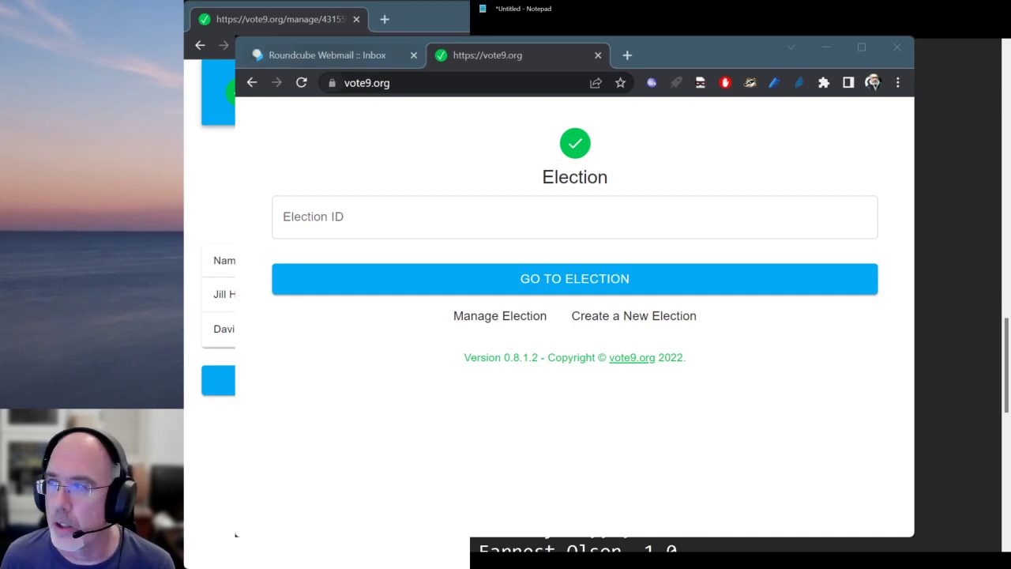
Open the ballot from the invitation email's link, then return to the vote9.org start page
left_click(330, 59)
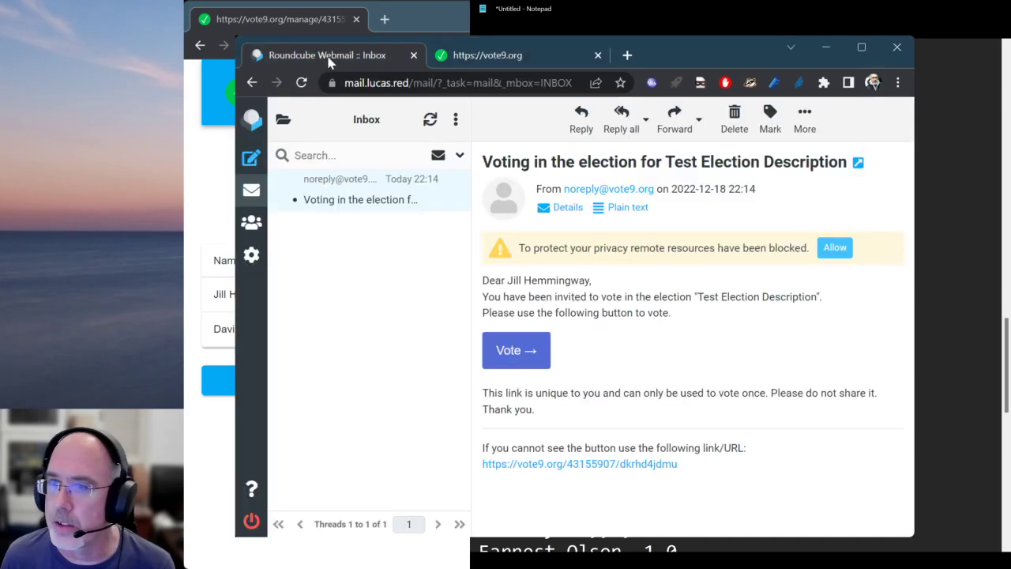
left_click(511, 359)
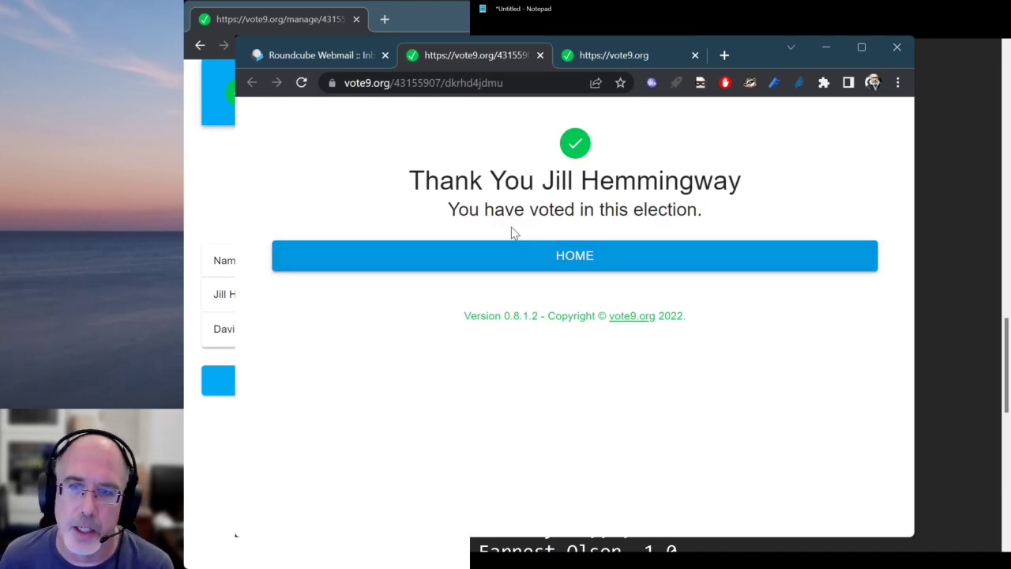
left_click(533, 262)
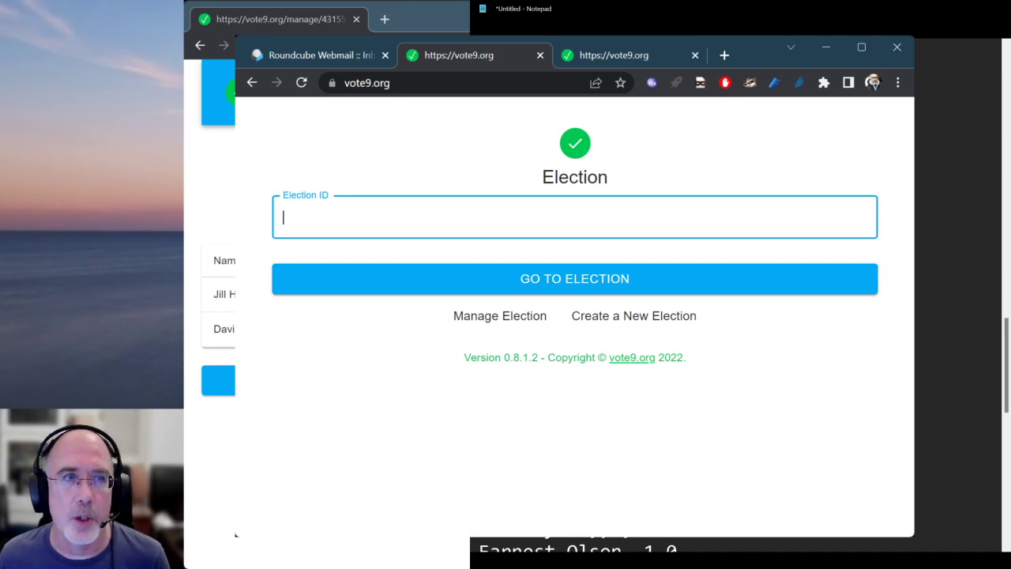
Switch between windows and bring the election's management page to the front
key("alt+Tab")
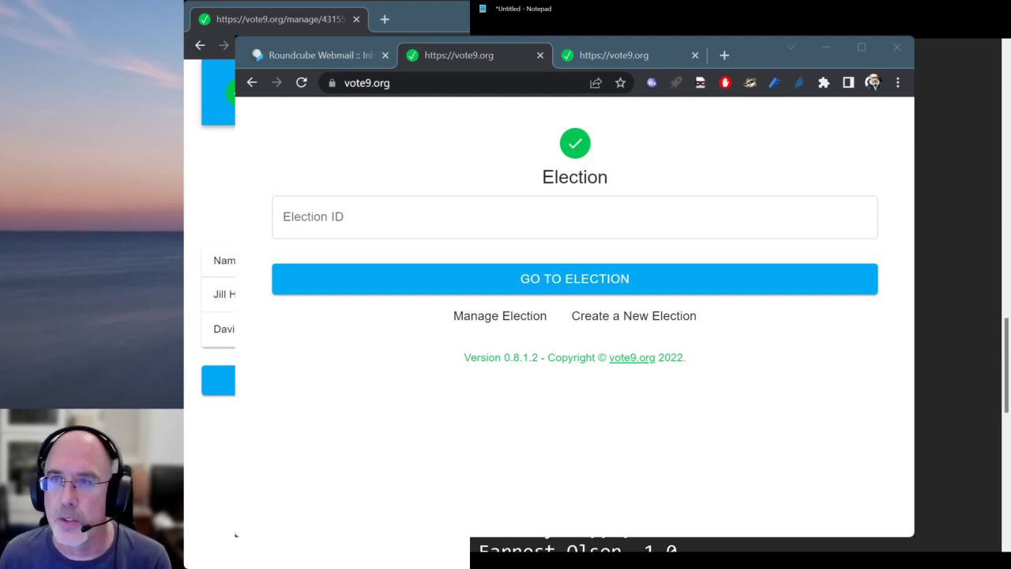
key("alt+Tab")
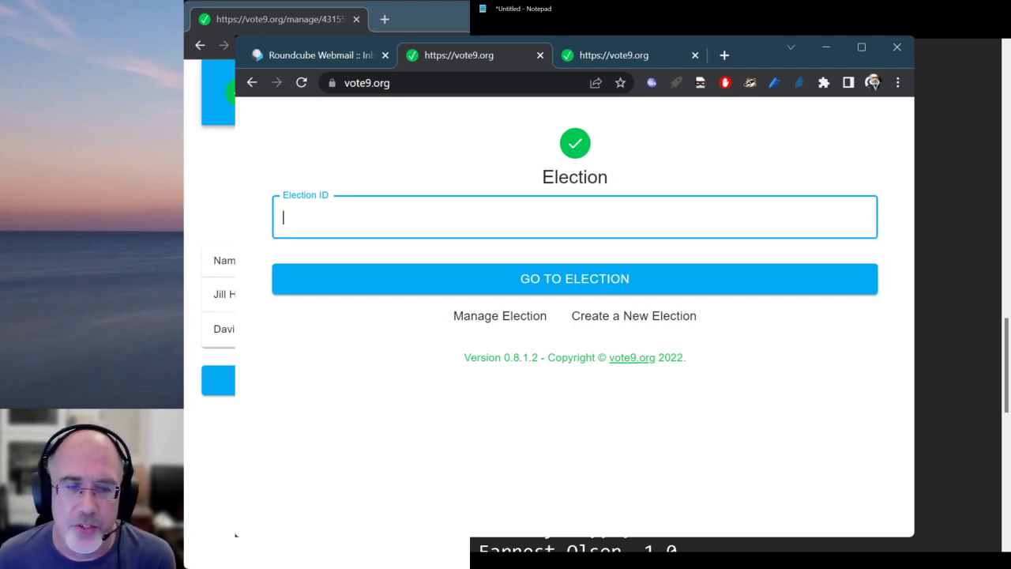
key("alt+Tab")
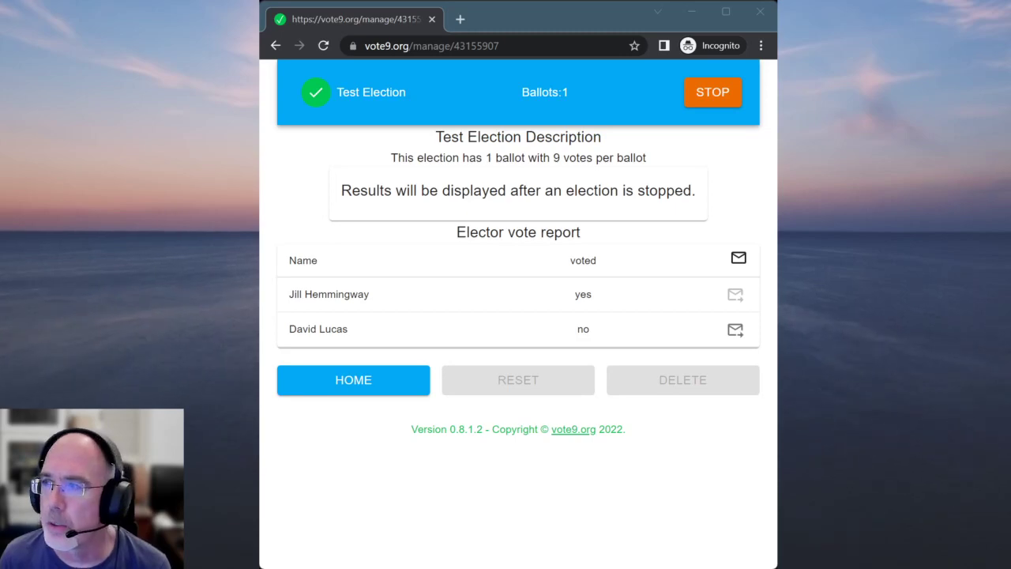
Stop Test Election, confirming with YES and the election's secret key
left_click(711, 96)
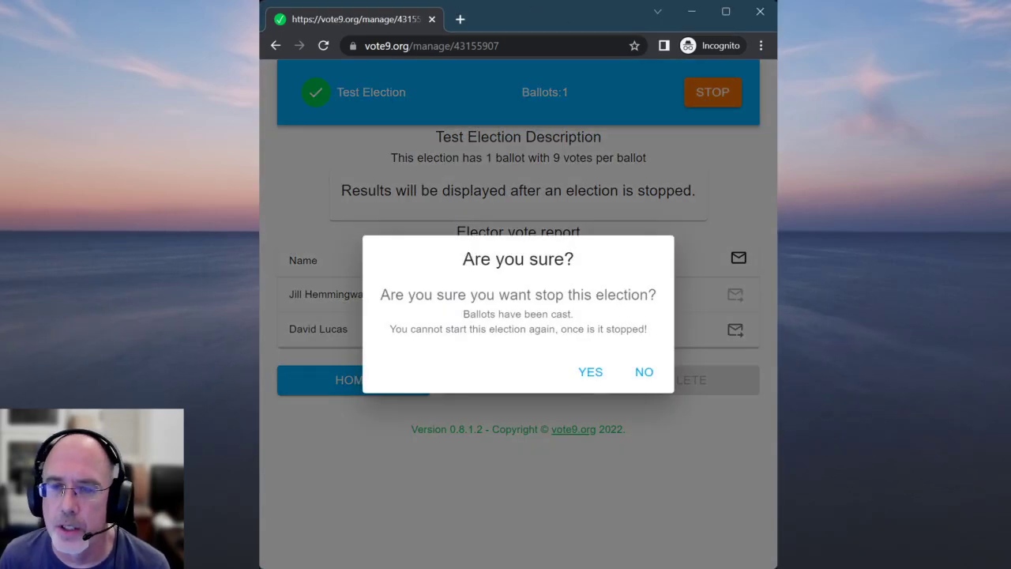
left_click(588, 373)
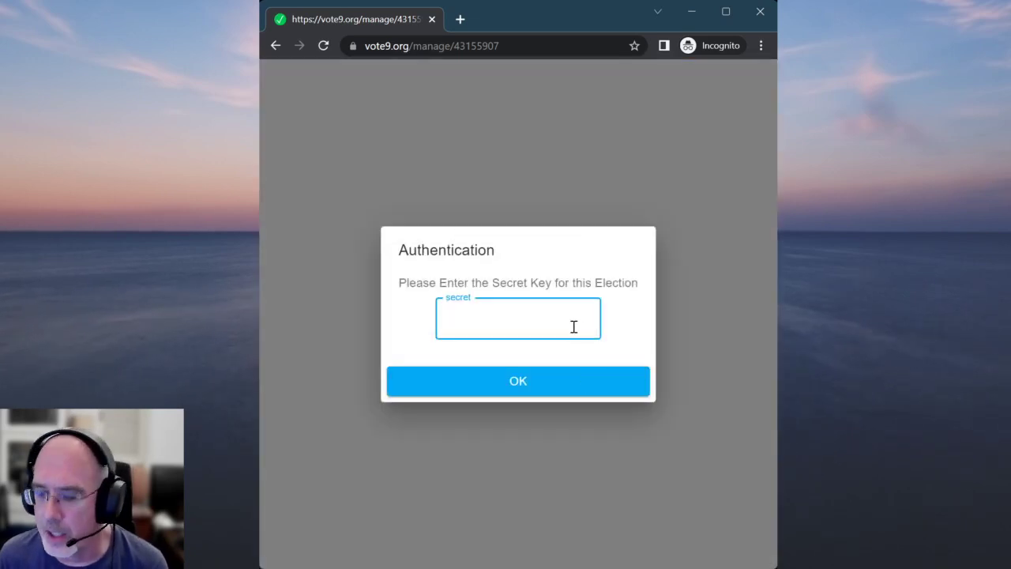
type("1234")
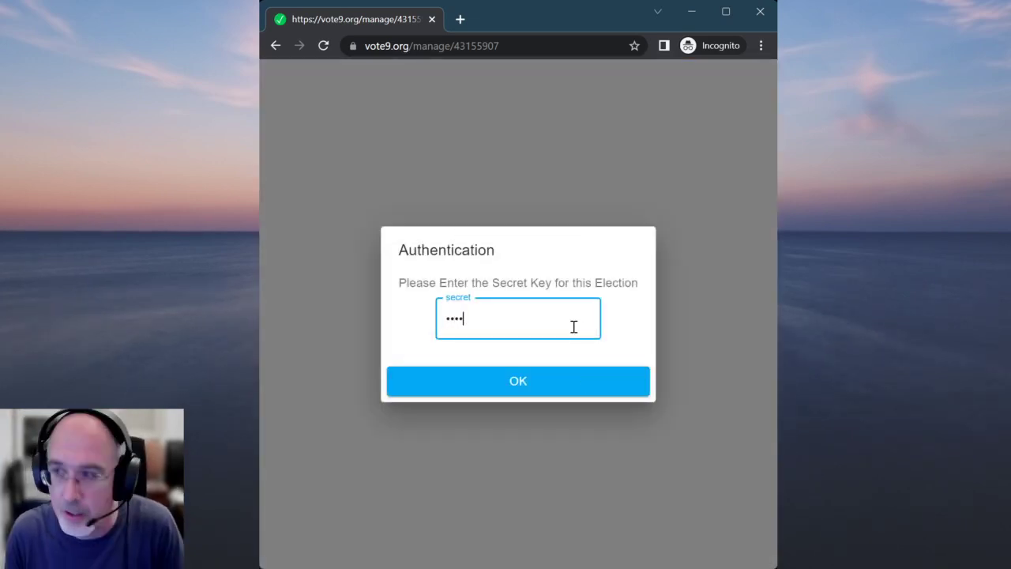
left_click(521, 387)
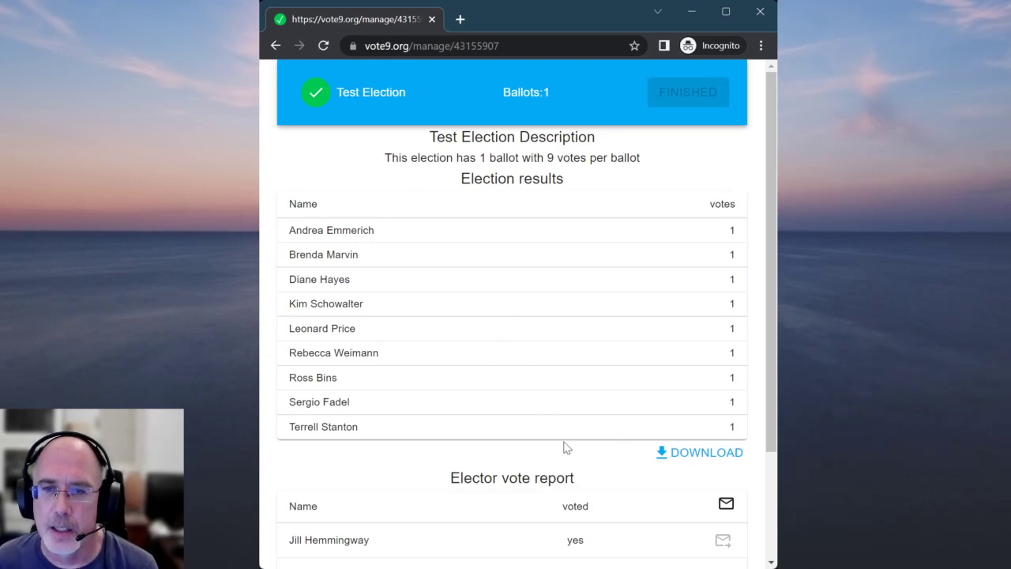
scroll(566, 447, "down", 2)
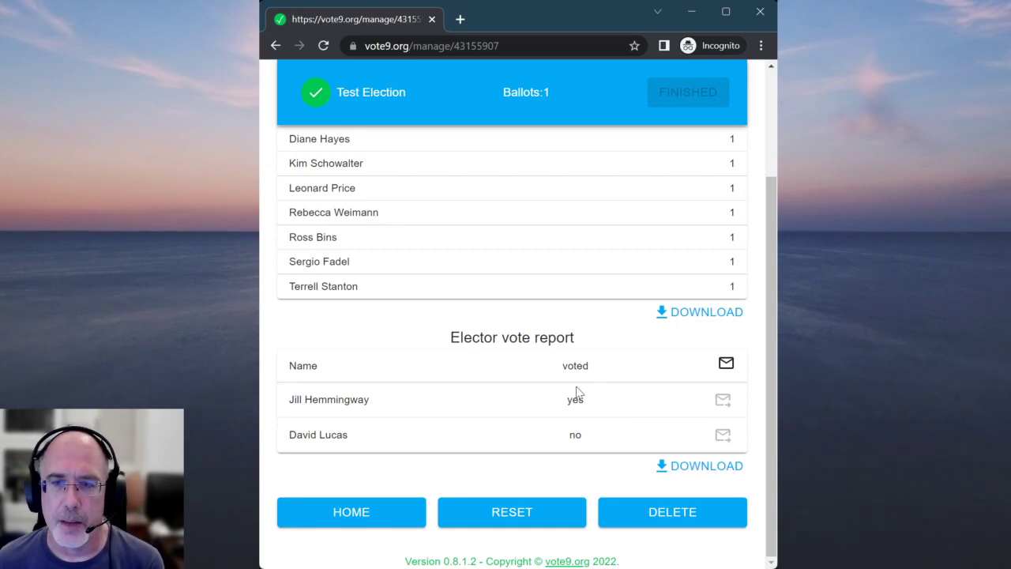
scroll(572, 354, "up", 2)
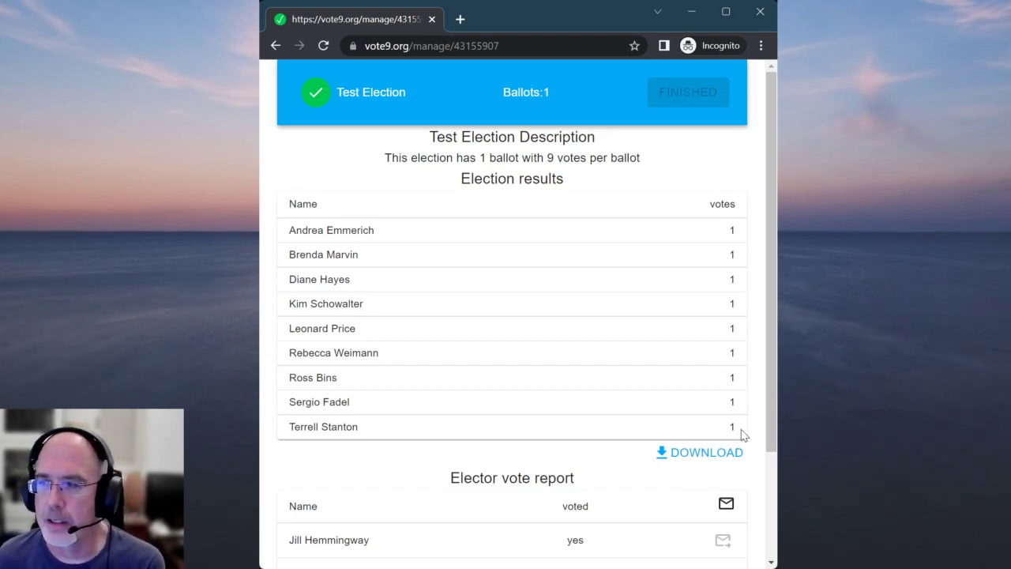
scroll(542, 469, "down", 2)
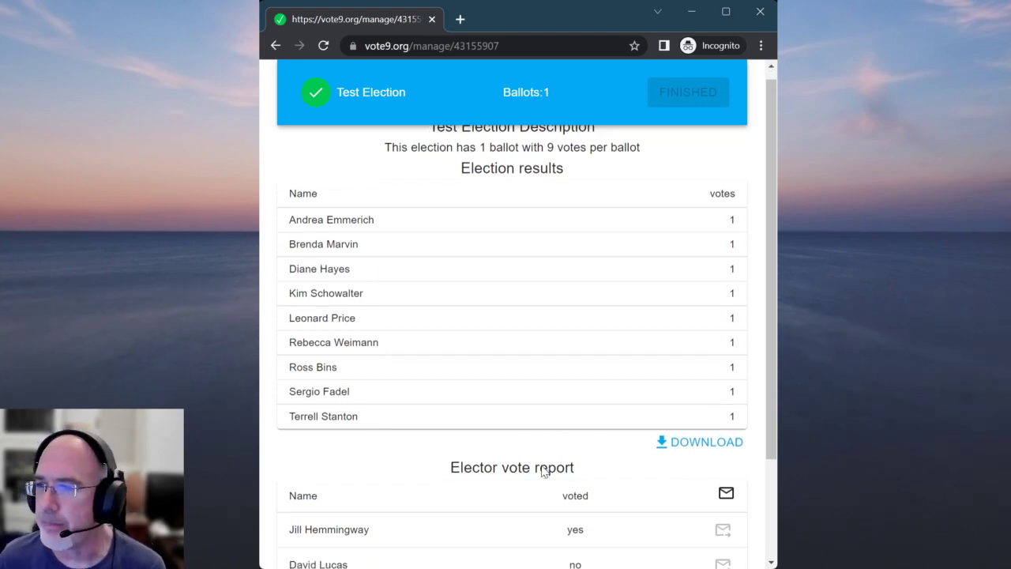
scroll(593, 474, "up", 2)
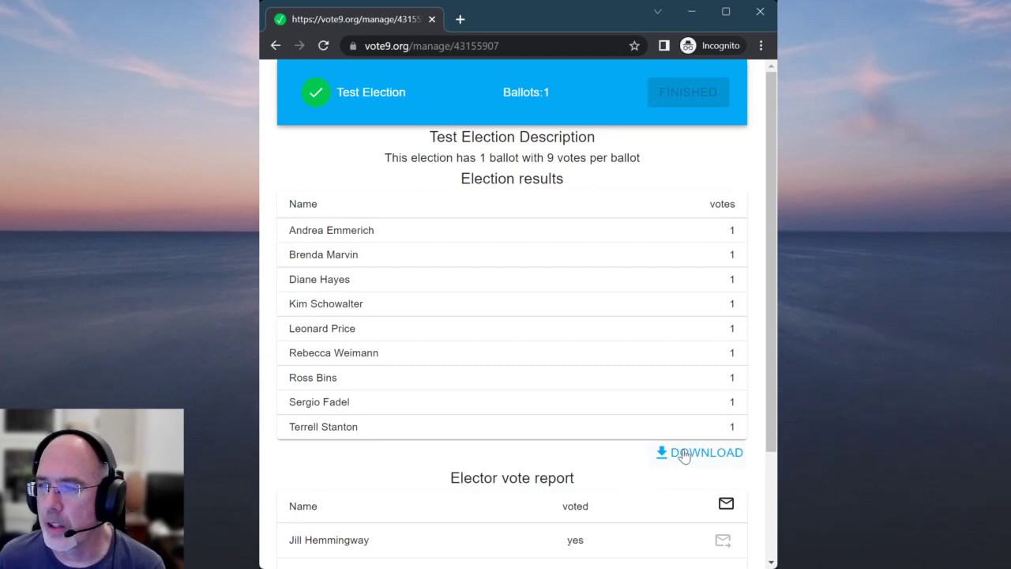
Download the results report as CSV and open the electeeReport file from the download bar
left_click(683, 454)
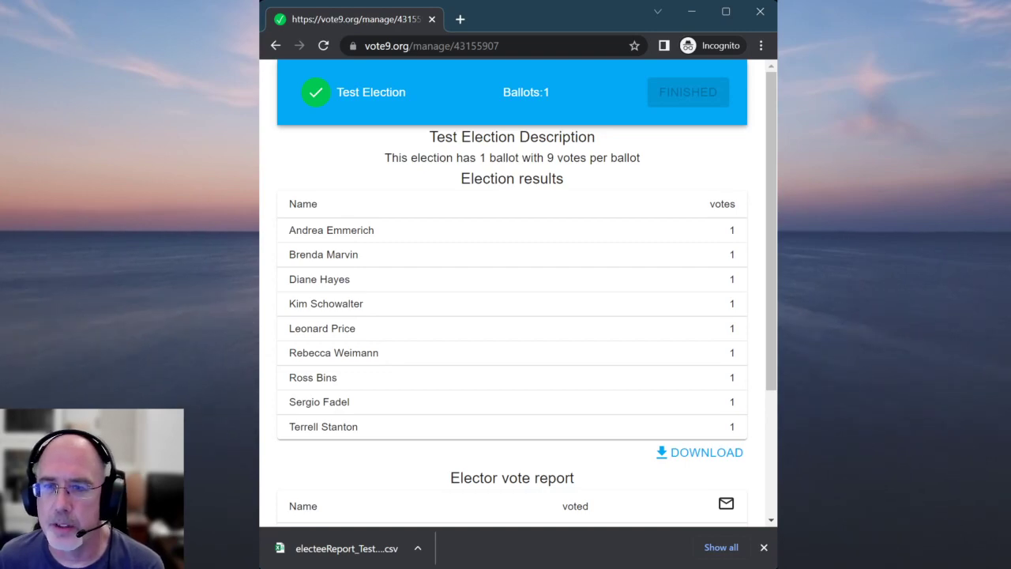
left_click(377, 550)
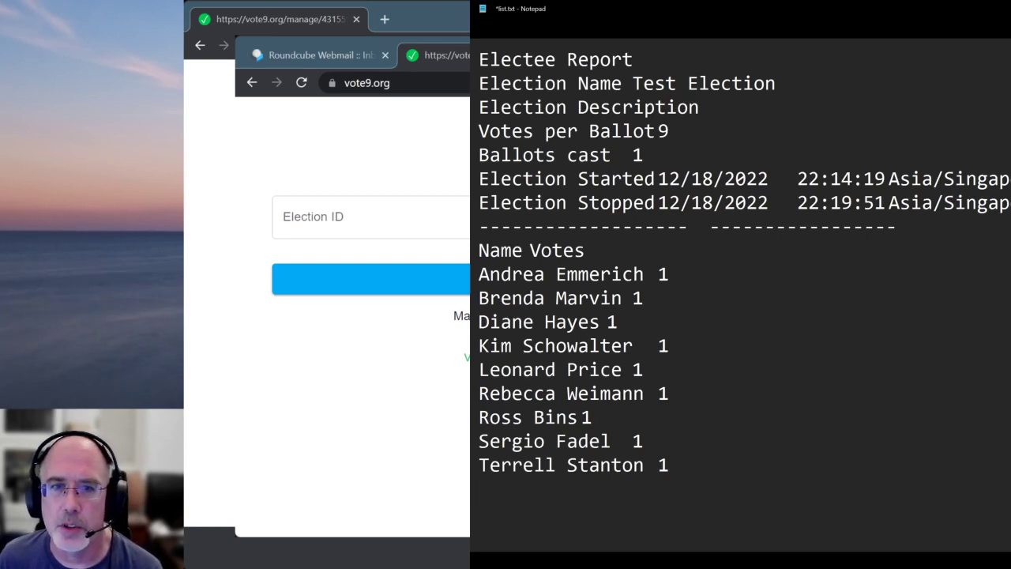
Widen Notepad and highlight the report title, election name, 9 votes per ballot, 1 ballot cast, and candidate votes
left_click_drag(470, 284, 322, 284)
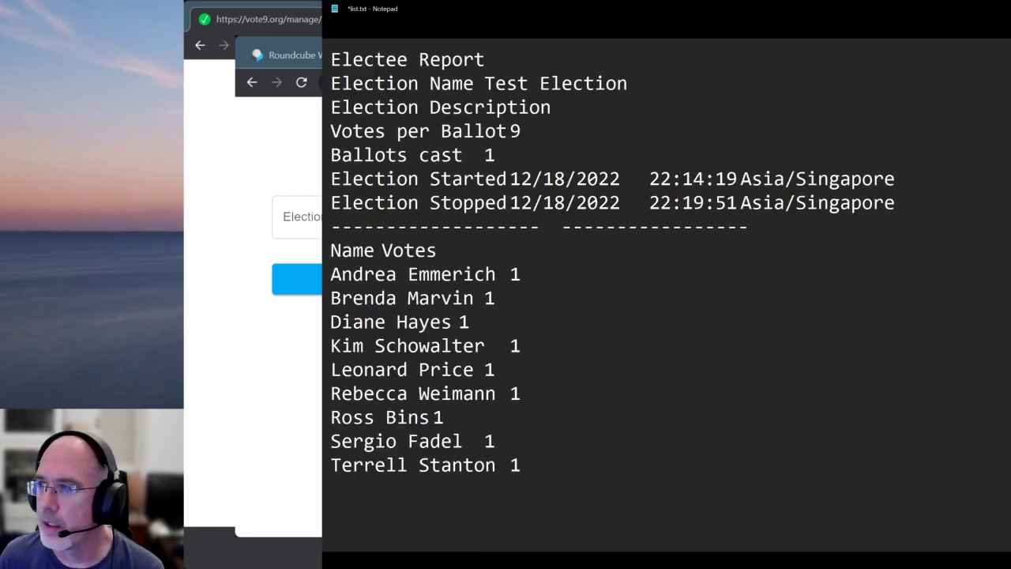
left_click_drag(341, 60, 480, 61)
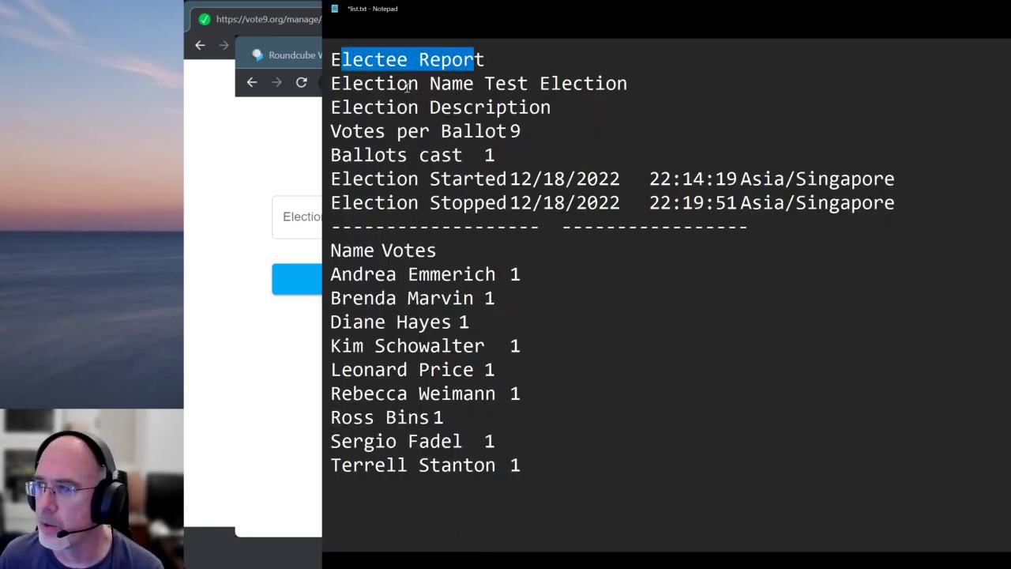
left_click_drag(376, 87, 485, 89)
left_click_drag(385, 111, 502, 131)
left_click_drag(428, 175, 478, 161)
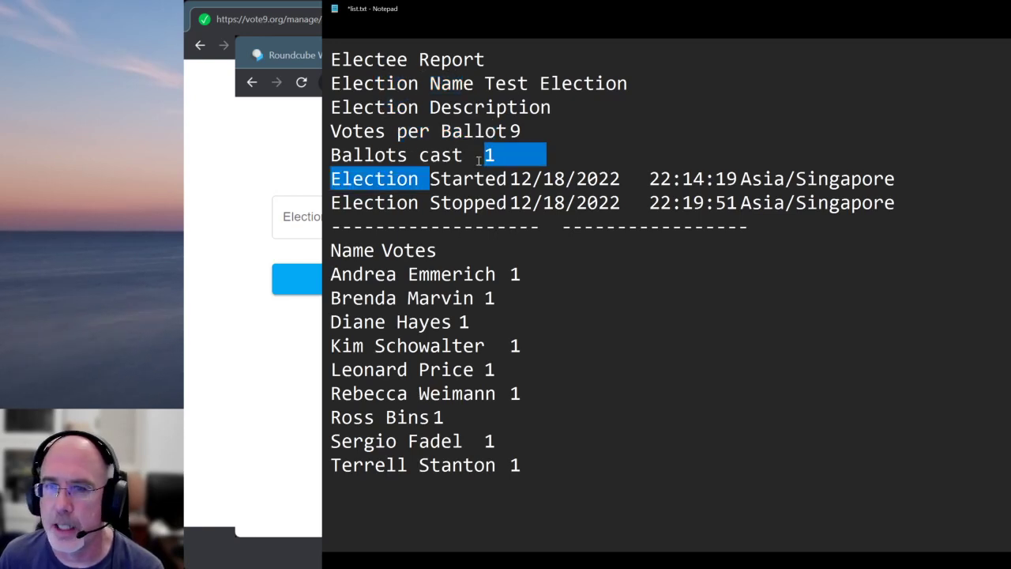
left_click(478, 161)
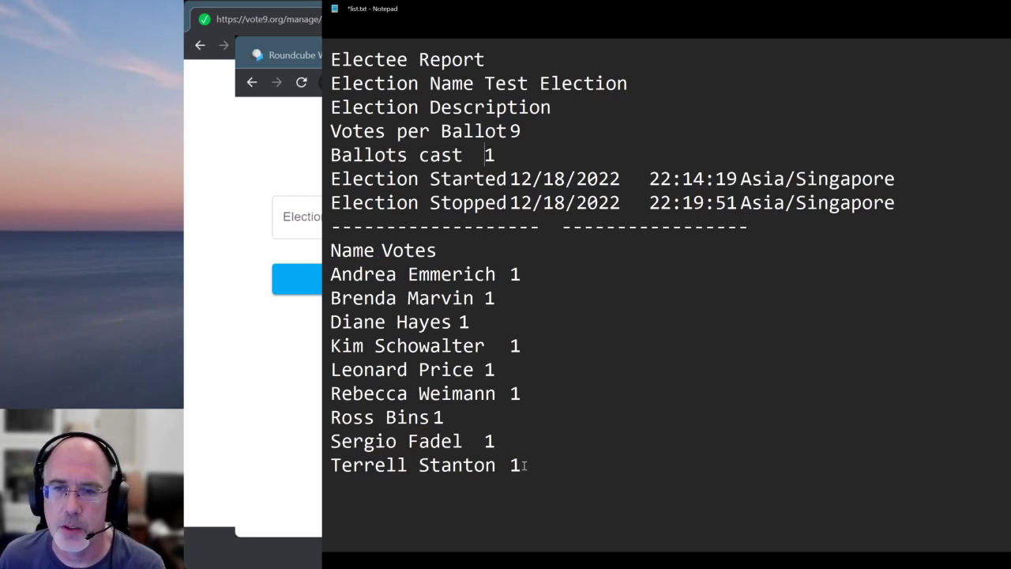
left_click_drag(521, 465, 333, 248)
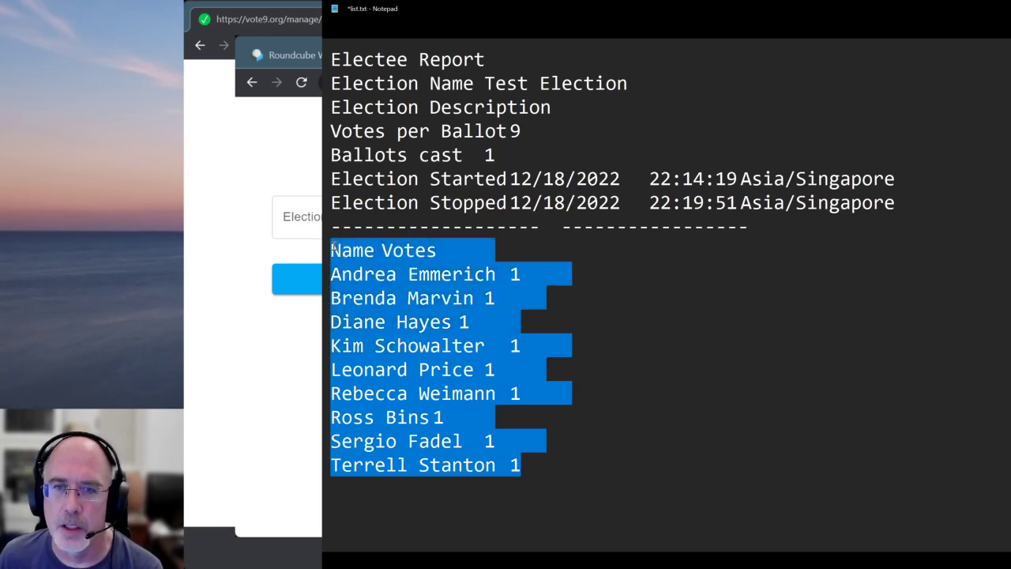
left_click(613, 420)
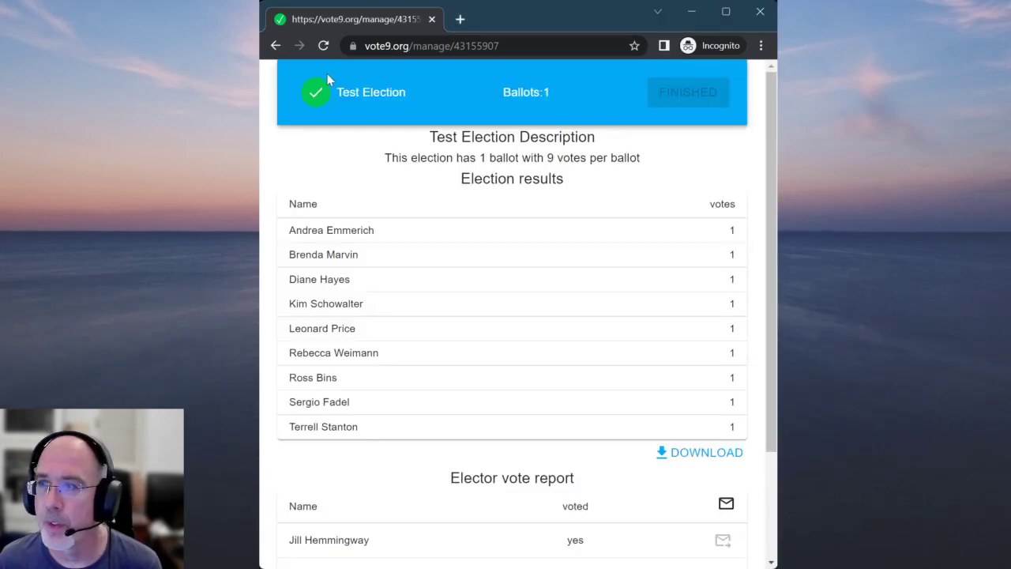
Delete Test Election, confirm with YES, and go HOME to the empty Election ID page
scroll(621, 456, "down", 2)
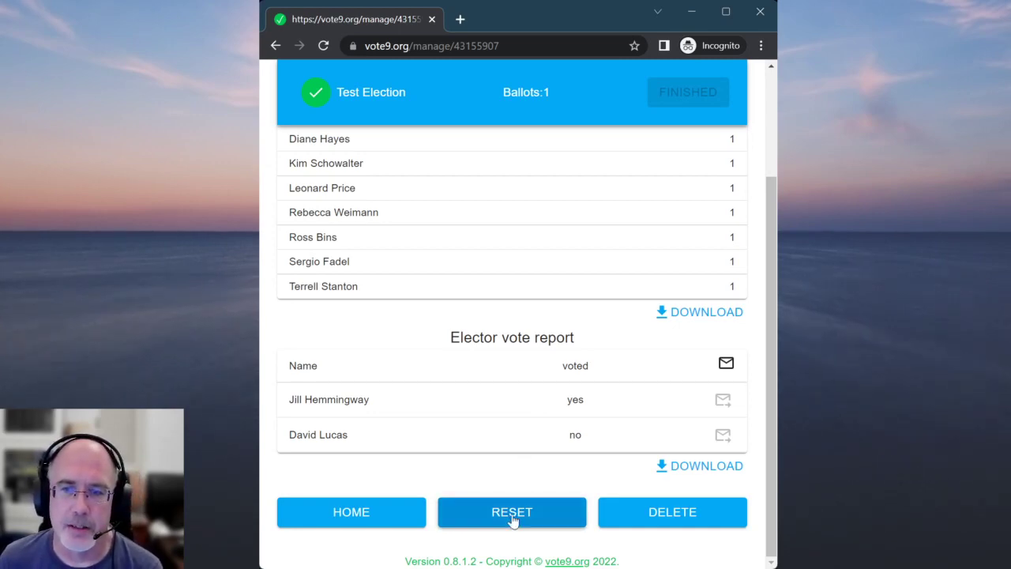
left_click(662, 513)
left_click(622, 358)
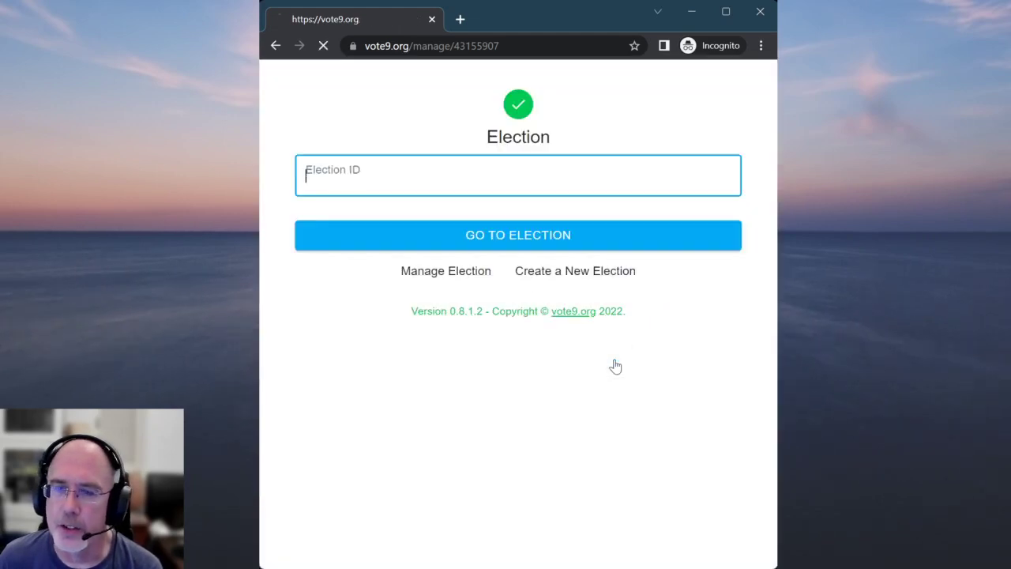
left_click(535, 175)
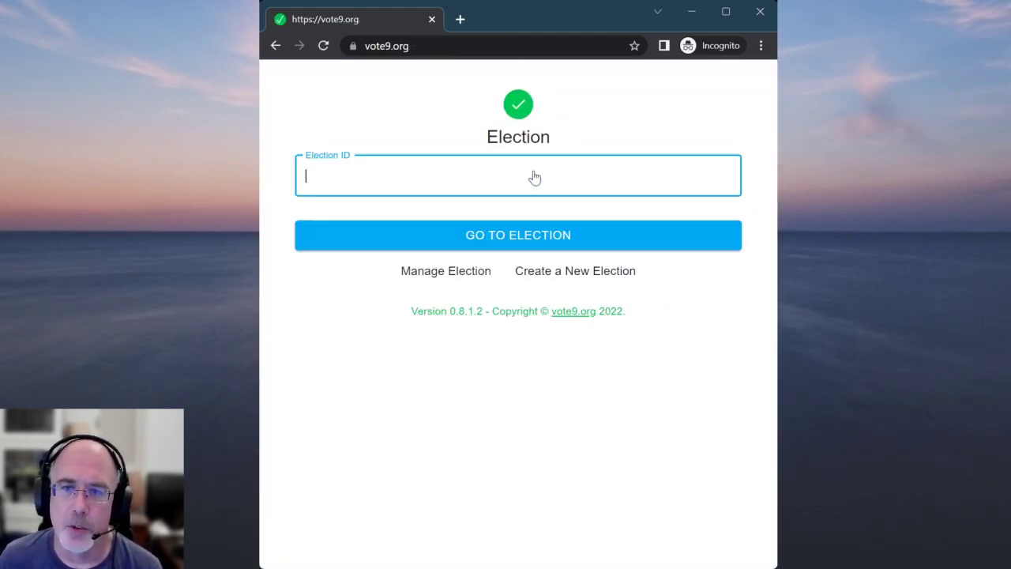